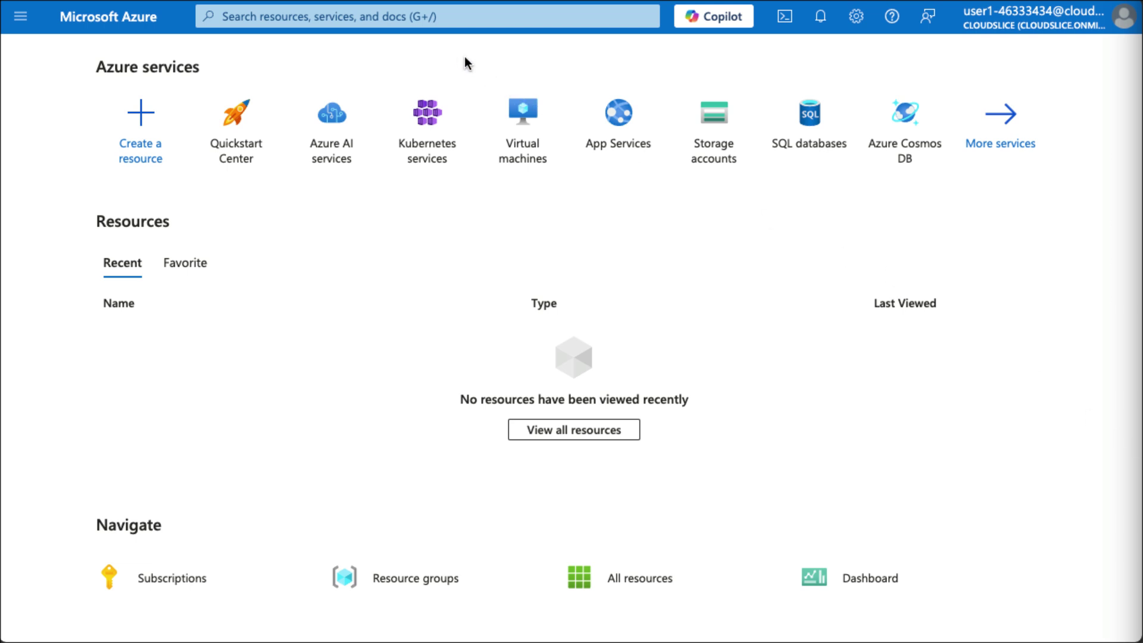
Step: Find the Availability sets service and start creating a new availability set
{"action": "left_click", "coordinate": [425, 16]}
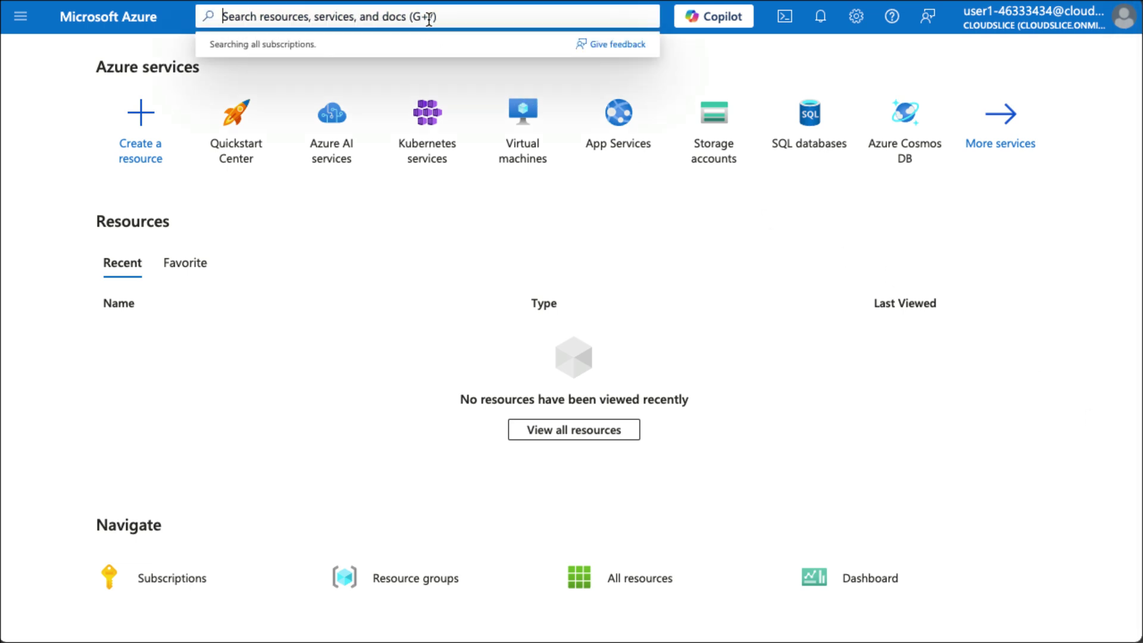
{"action": "type", "text": "avai"}
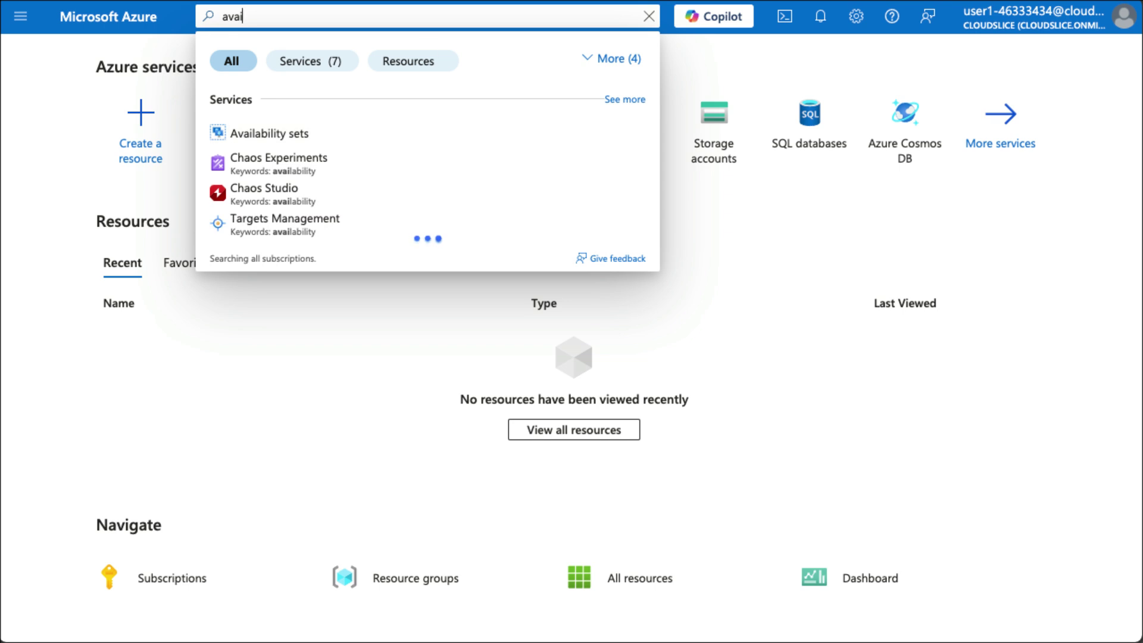
{"action": "left_click", "coordinate": [293, 134]}
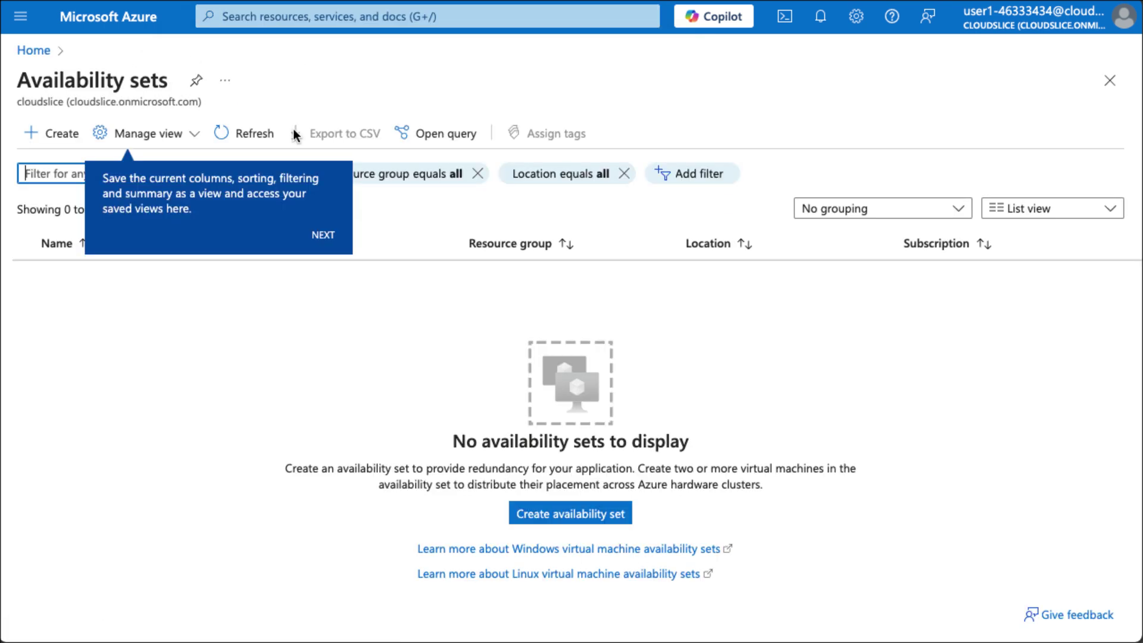
{"action": "left_click", "coordinate": [589, 525]}
{"action": "left_click", "coordinate": [590, 524]}
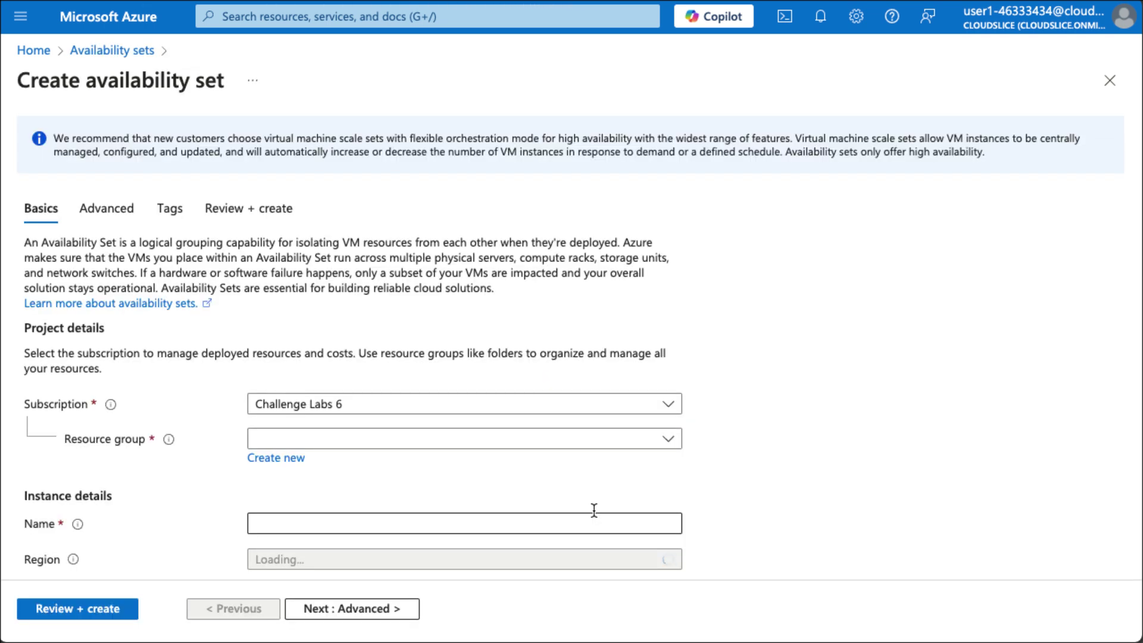
Step: Assign the availability set to resource group rg1lod46333434 and name it app-frontend-avset
{"action": "scroll", "coordinate": [816, 483], "scroll_direction": "down", "scroll_amount": 1}
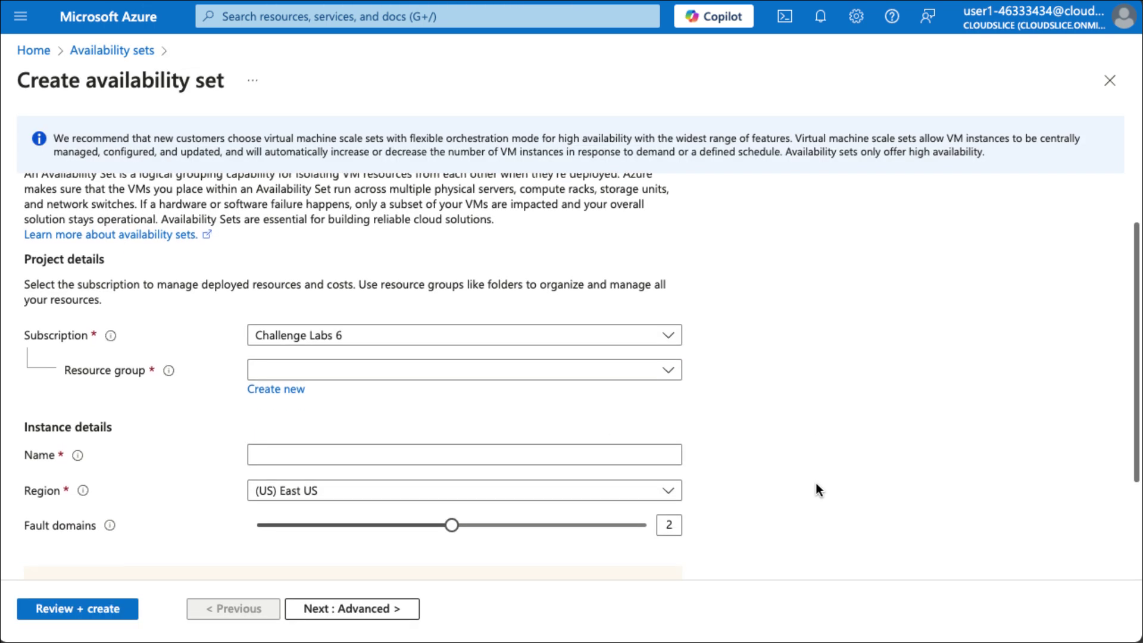
{"action": "left_click", "coordinate": [578, 362]}
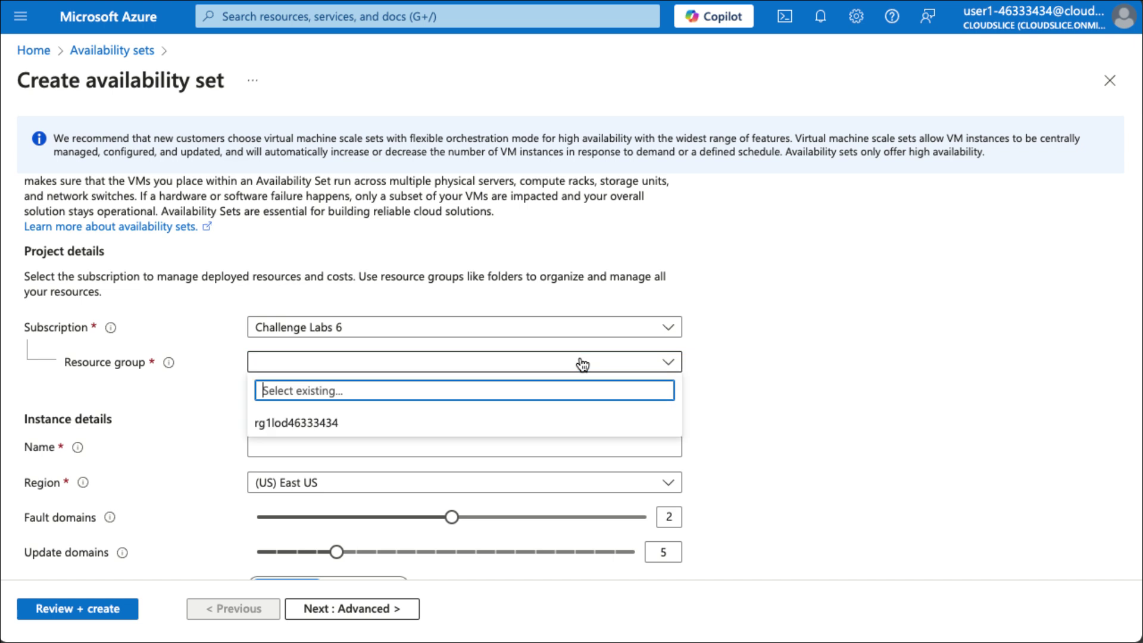
{"action": "left_click", "coordinate": [331, 424]}
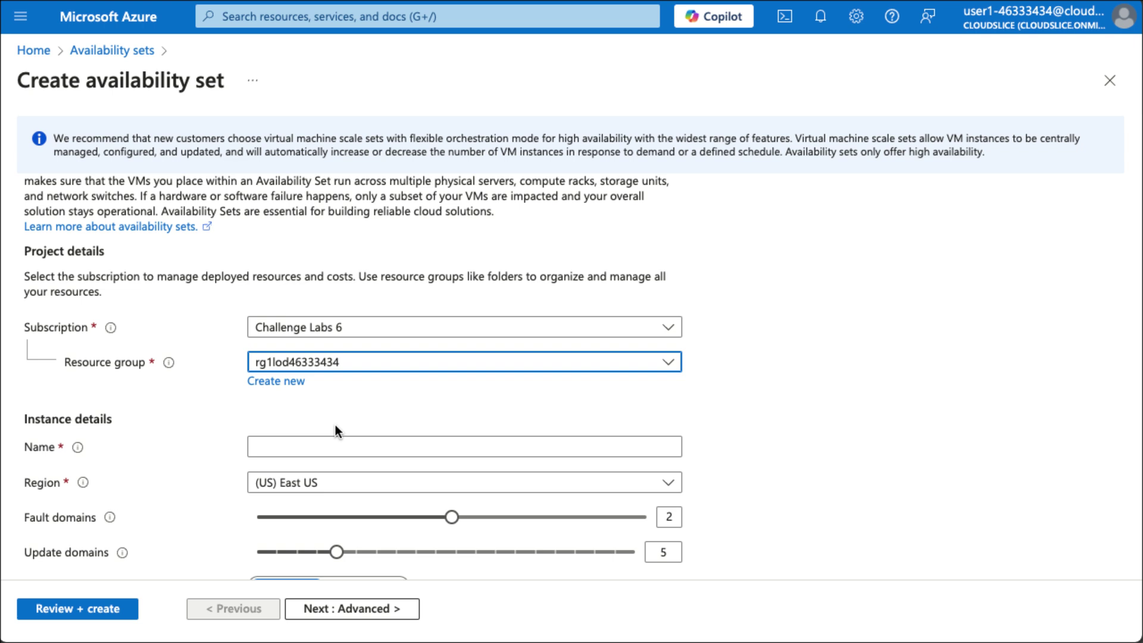
{"action": "left_click", "coordinate": [268, 444]}
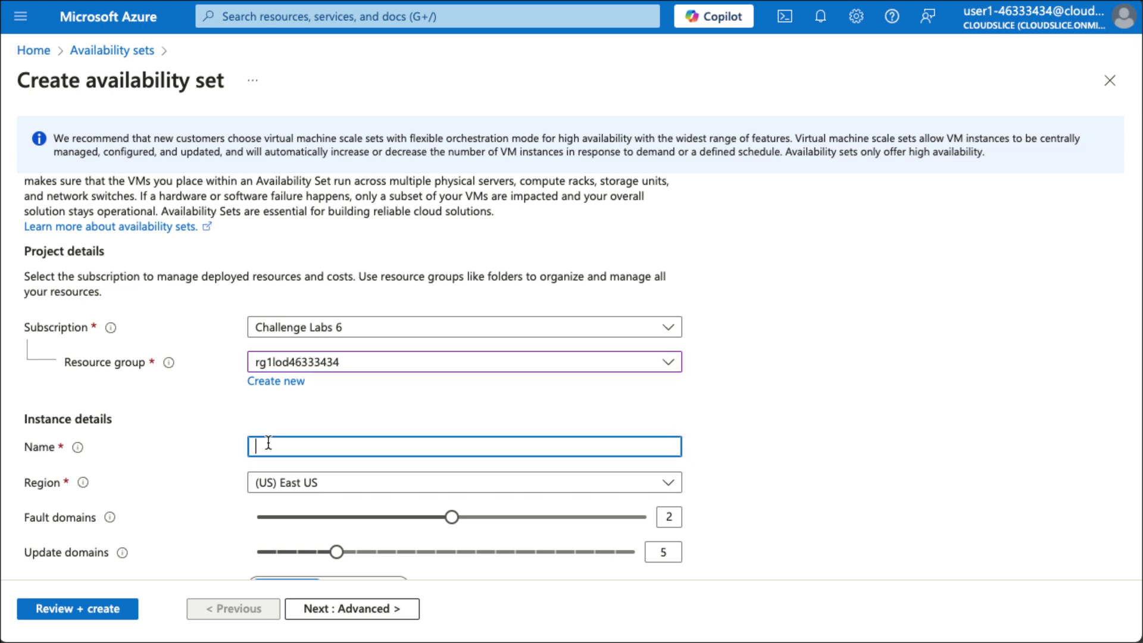
{"action": "type", "text": "app-frontend-"}
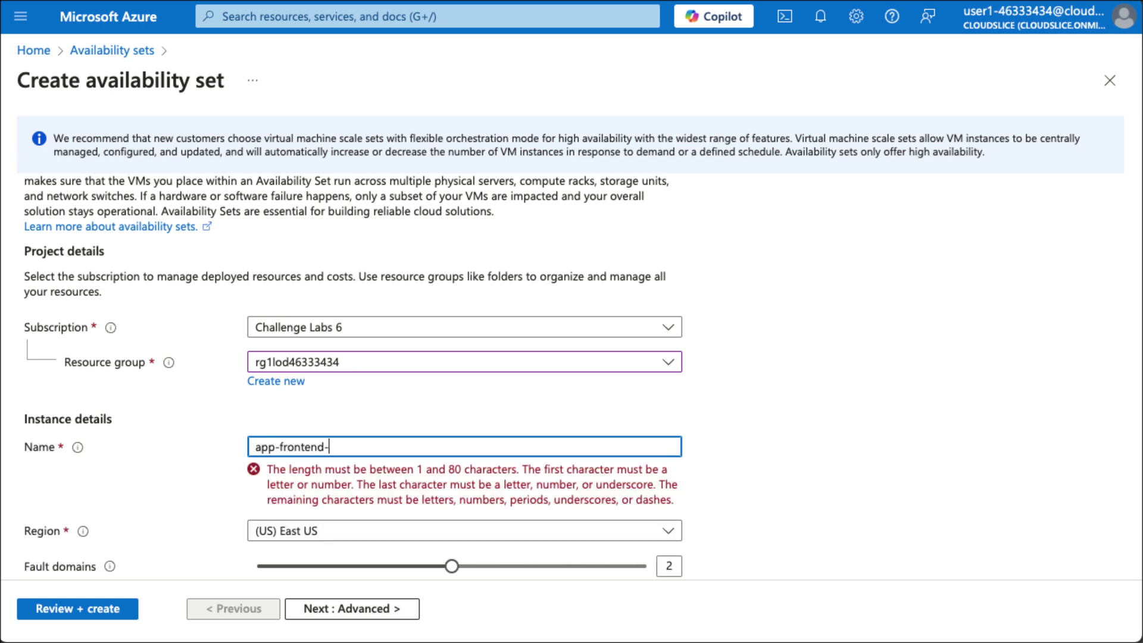
{"action": "type", "text": "avset"}
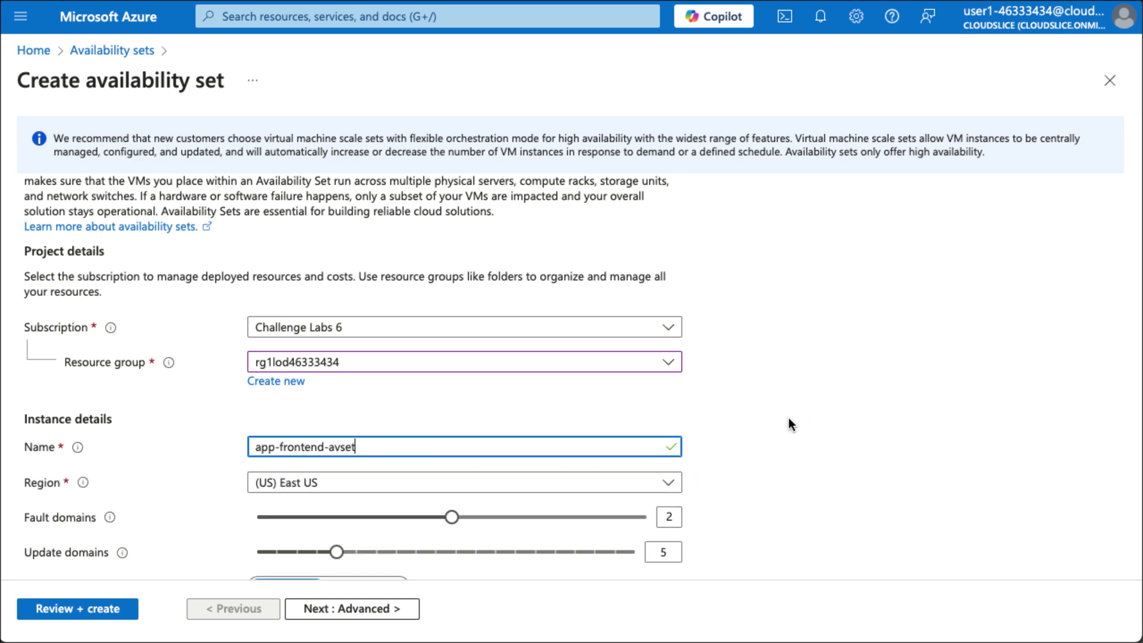
Step: Set managed disks to Yes (Aligned), and review and create the availability set
{"action": "scroll", "coordinate": [789, 419], "scroll_direction": "down", "scroll_amount": 1}
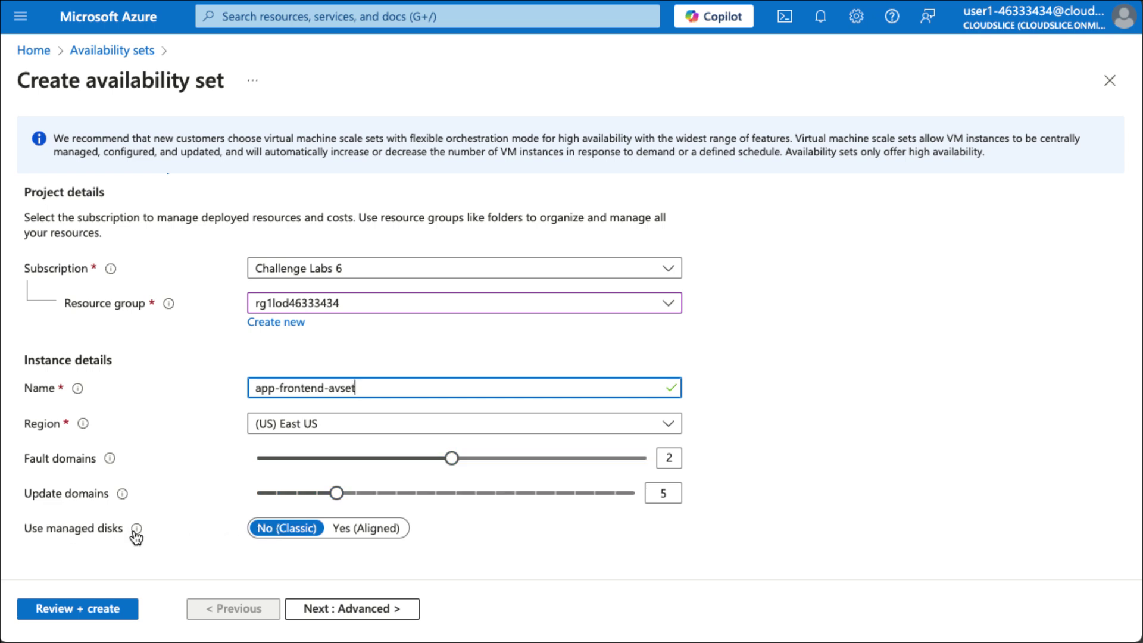
{"action": "mouse_move", "coordinate": [139, 531]}
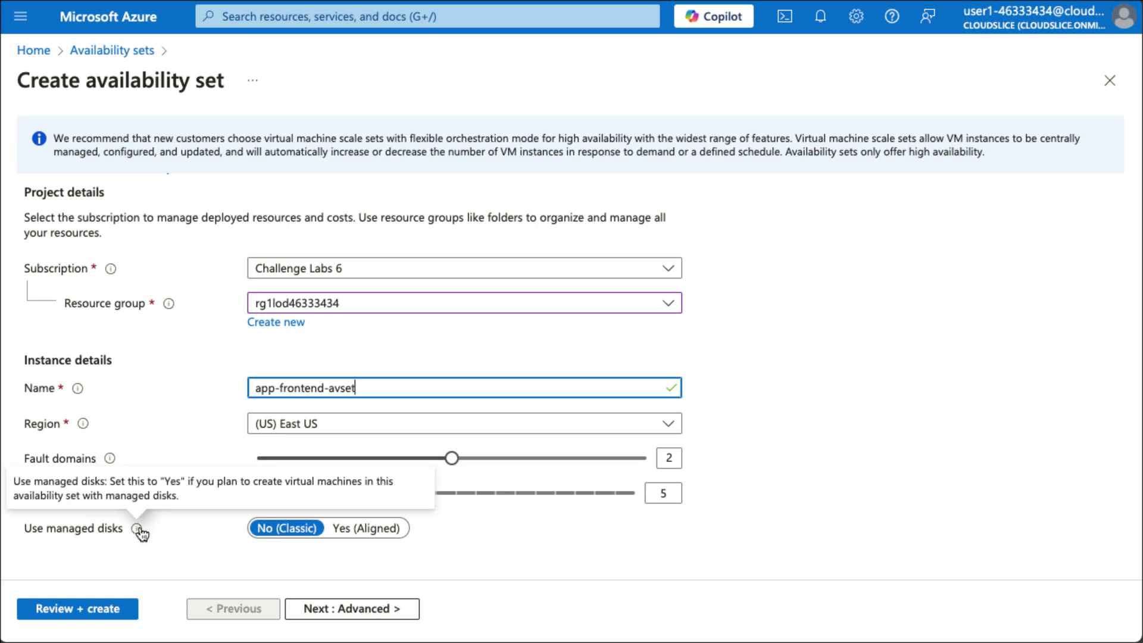
{"action": "left_click", "coordinate": [378, 530]}
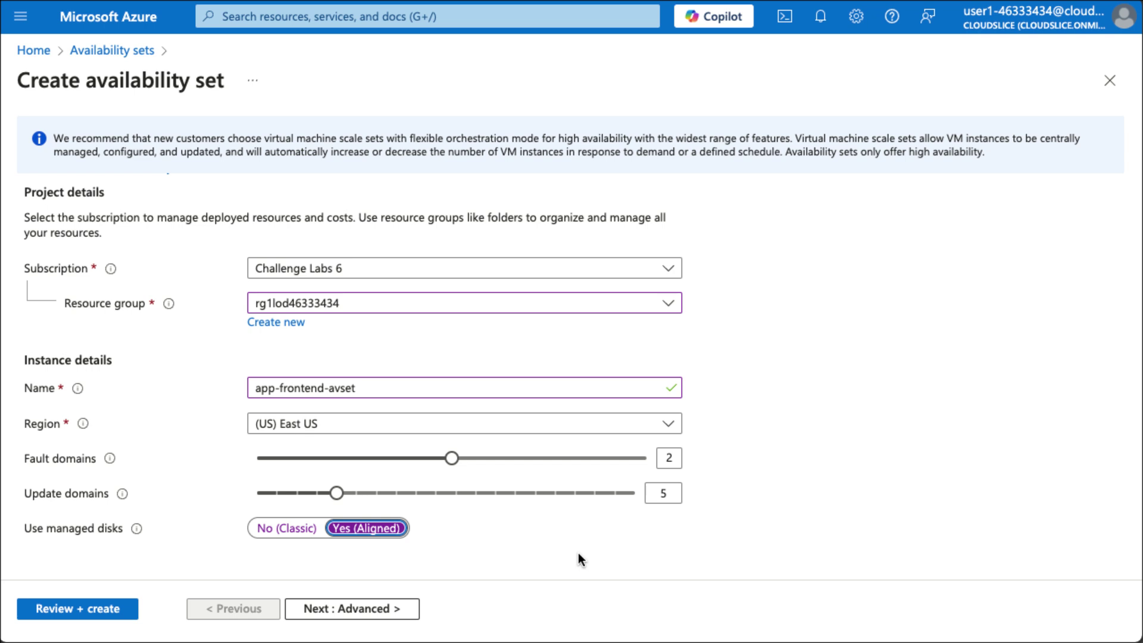
{"action": "left_click", "coordinate": [64, 610]}
{"action": "left_click", "coordinate": [68, 605]}
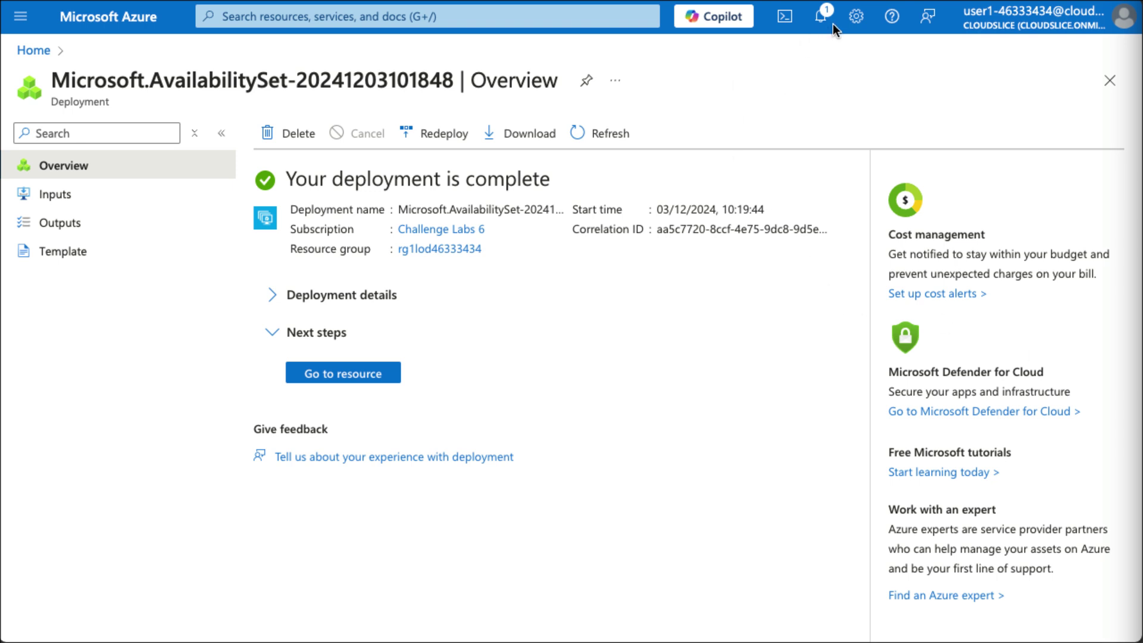
Step: Start a Bash Cloud Shell session without a storage account, using the Challenge Labs 6 subscription
{"action": "left_click", "coordinate": [785, 23]}
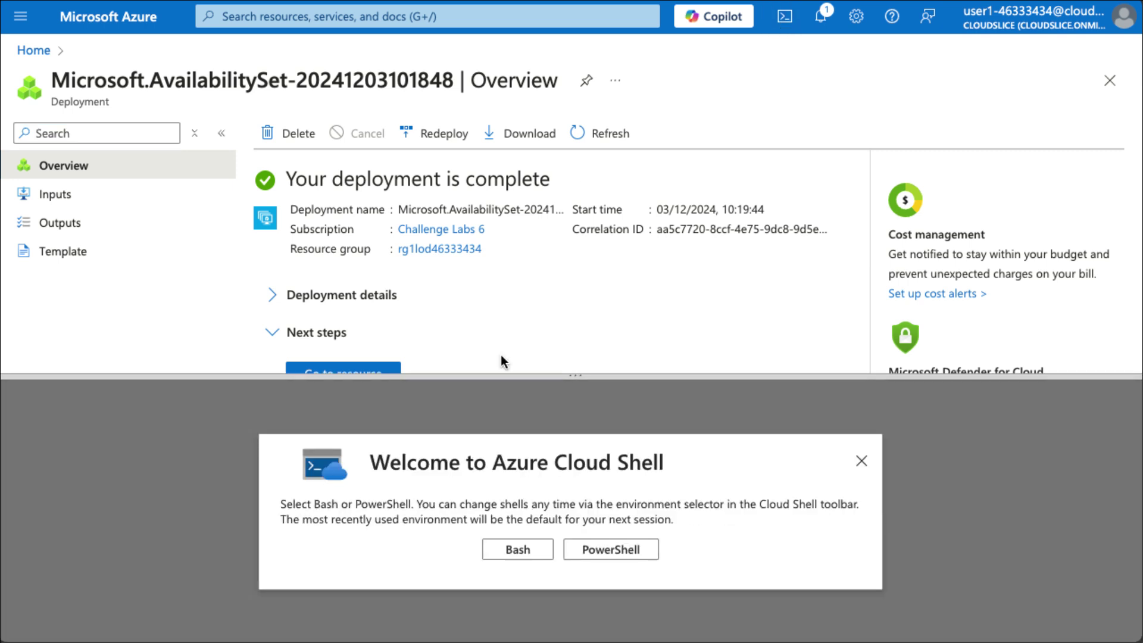
{"action": "left_click", "coordinate": [533, 549]}
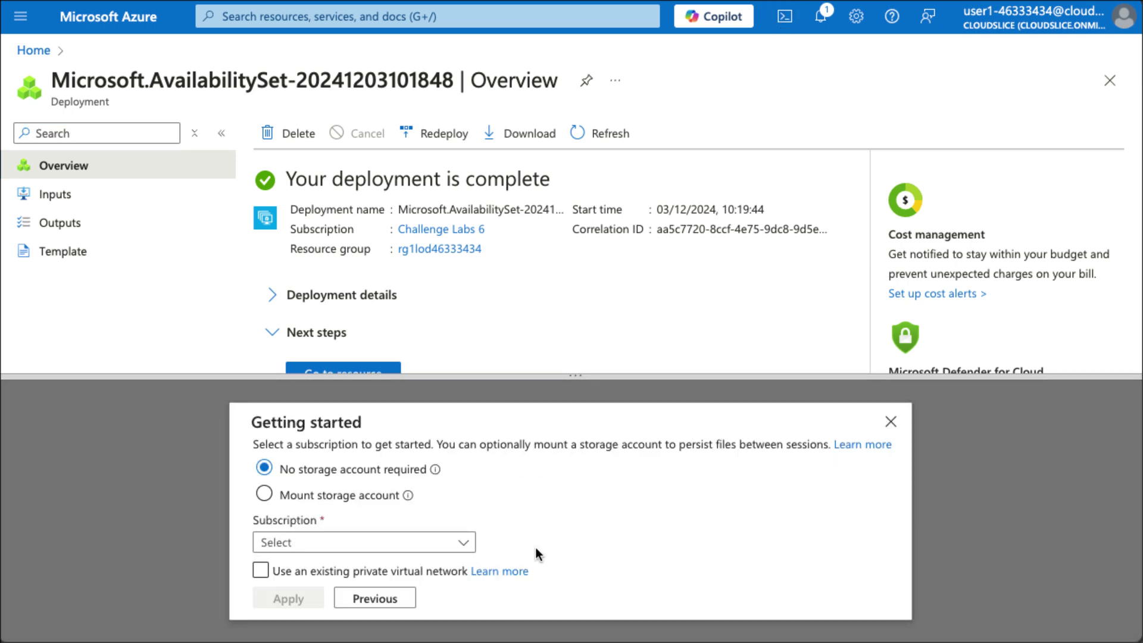
{"action": "left_click", "coordinate": [285, 544]}
{"action": "left_click", "coordinate": [305, 605]}
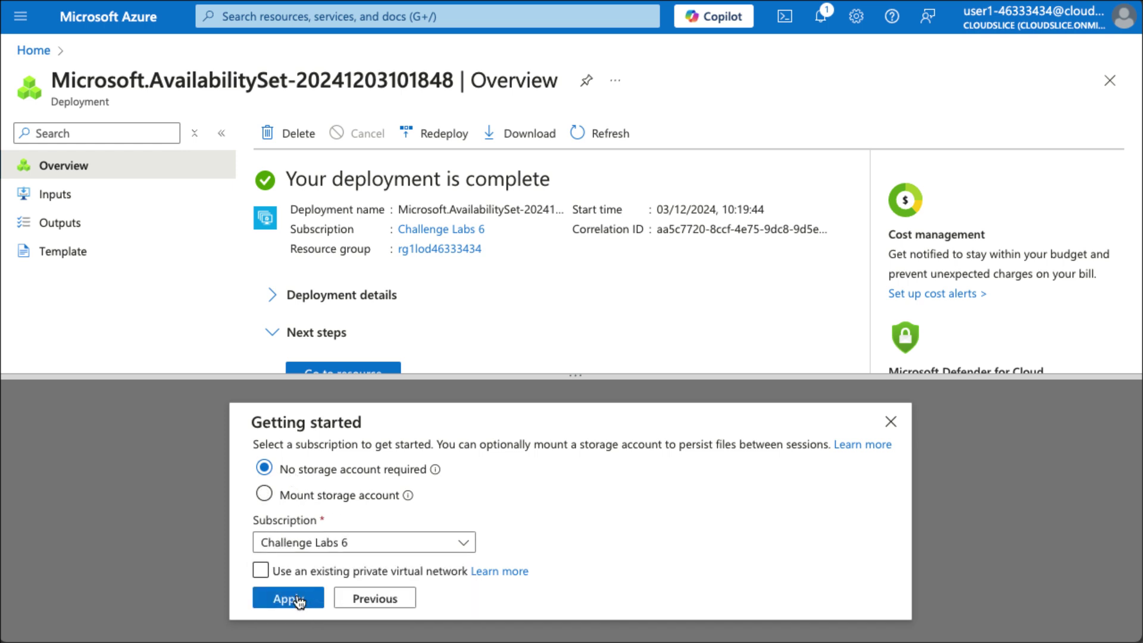
{"action": "left_click", "coordinate": [298, 599]}
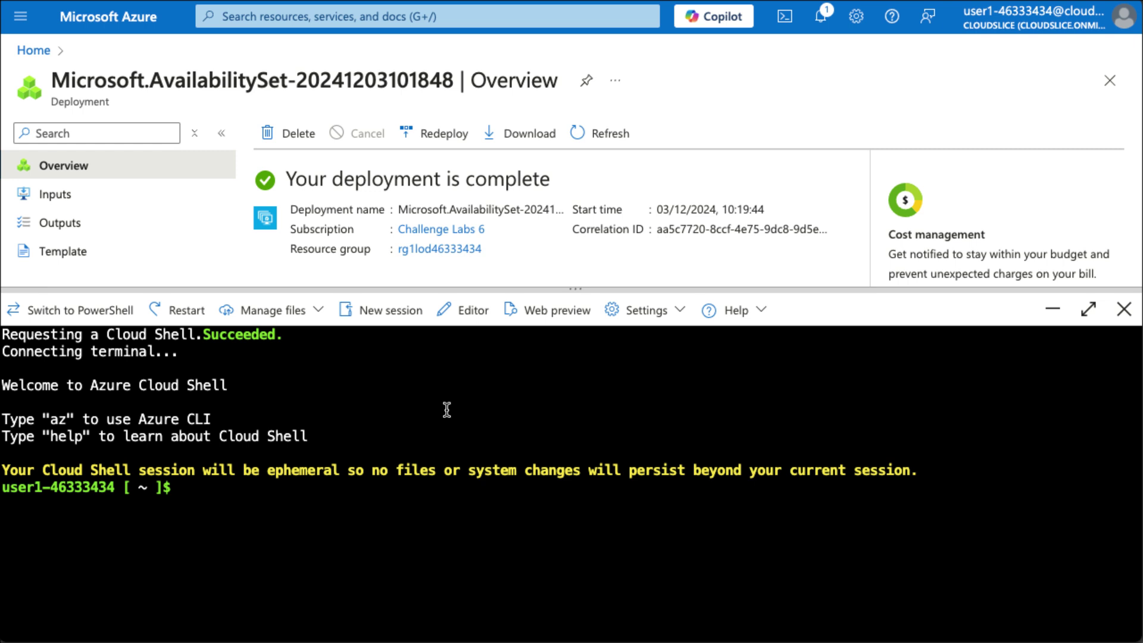
Step: Generate an SSH key pair with ssh-keygen -t rsa -b 4096 -q, accepting the default file and an empty passphrase
{"action": "type", "text": "ssh-keygen"}
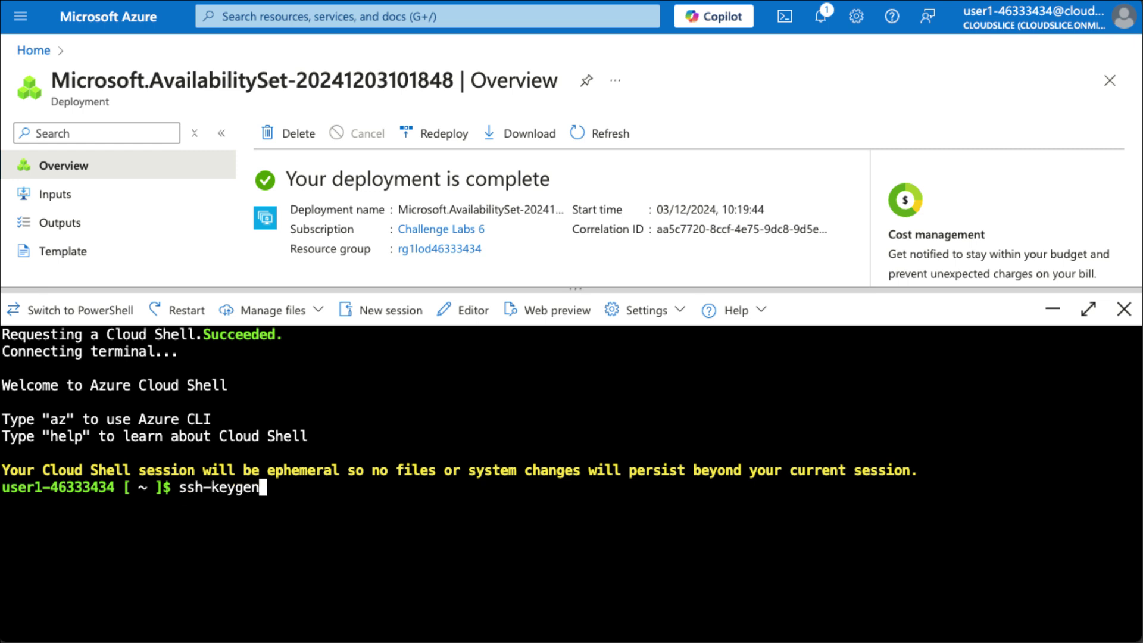
{"action": "type", "text": " -t rsa -b "}
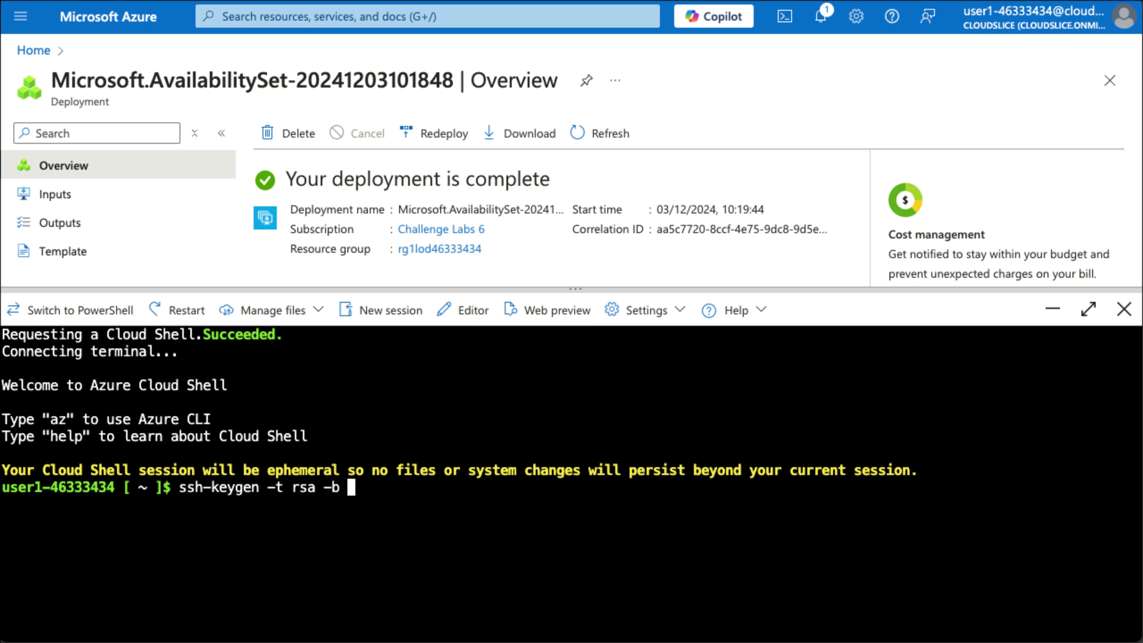
{"action": "type", "text": "4096 -q"}
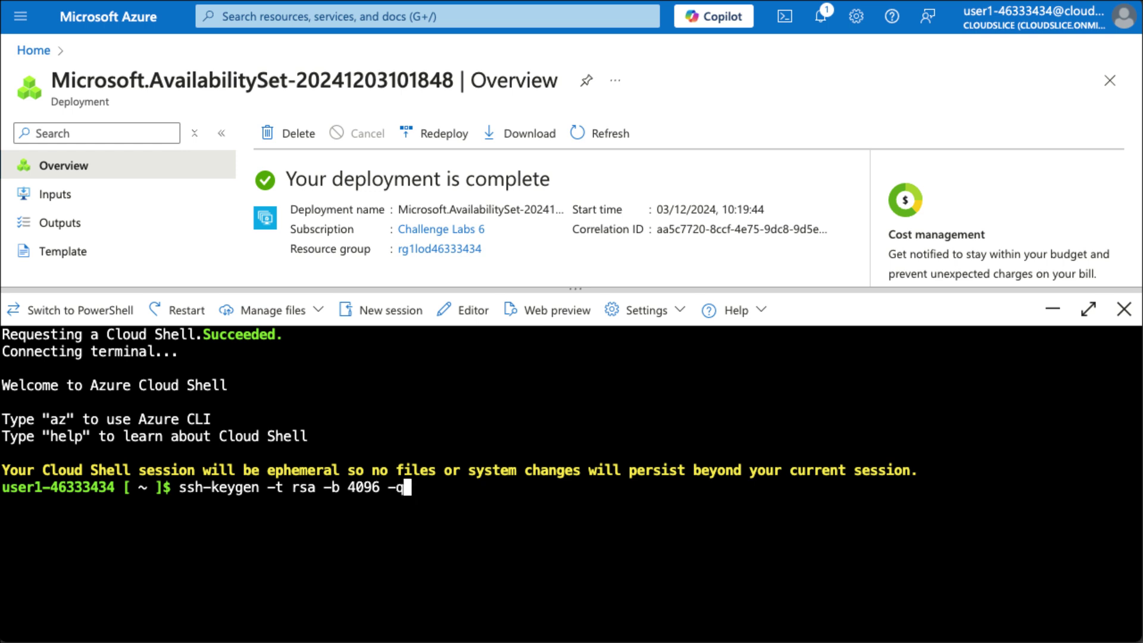
{"action": "key", "text": "Return"}
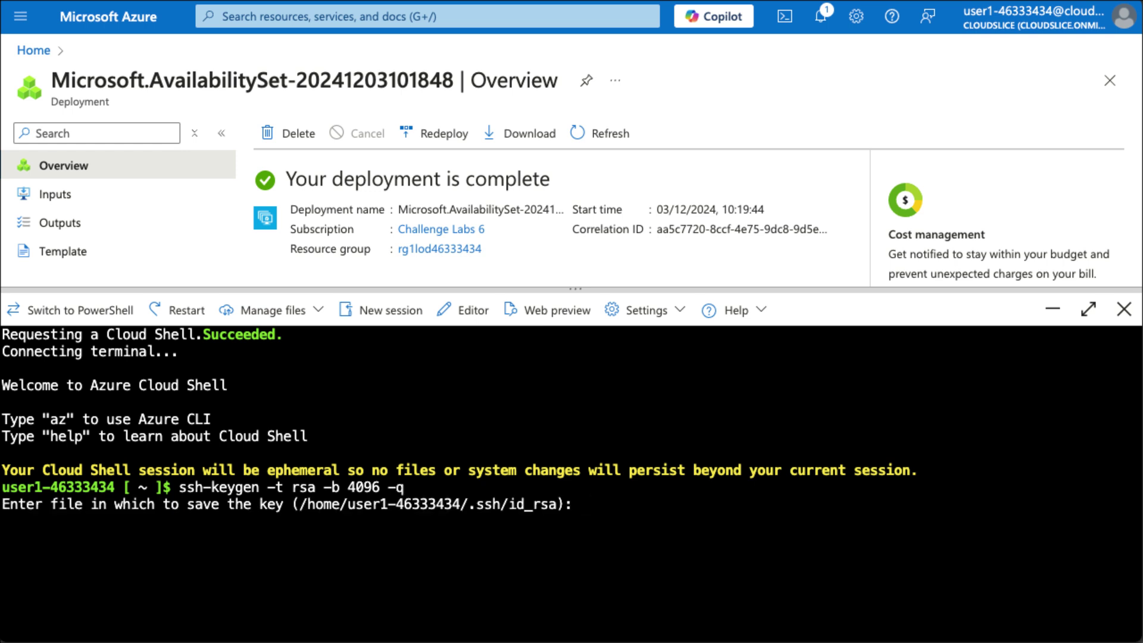
{"action": "key", "text": "Return"}
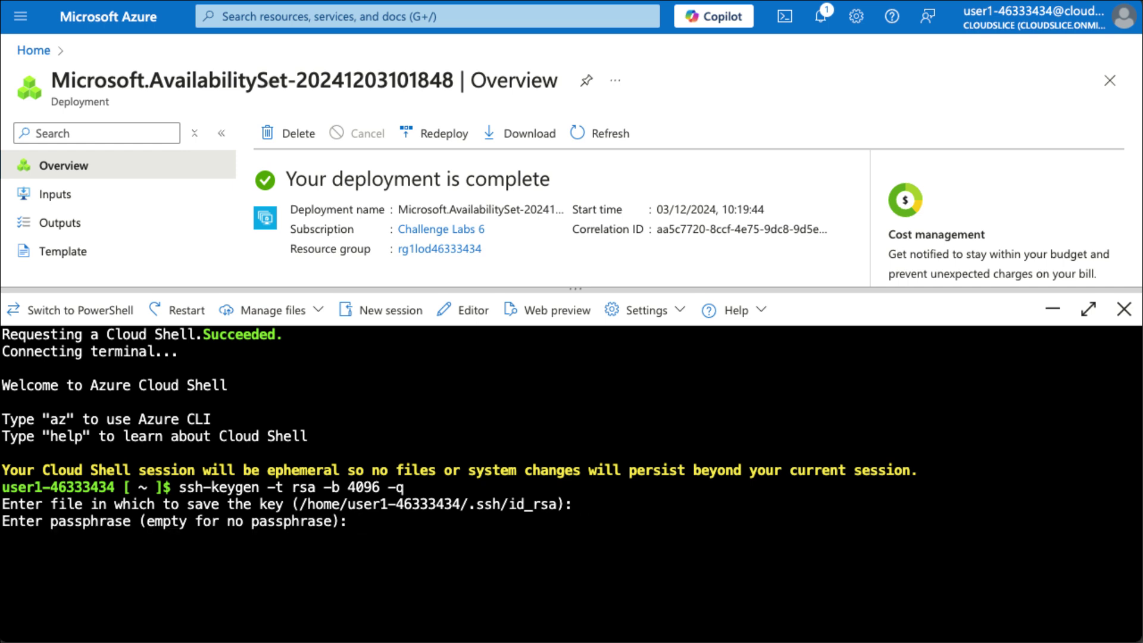
{"action": "key", "text": "Return"}
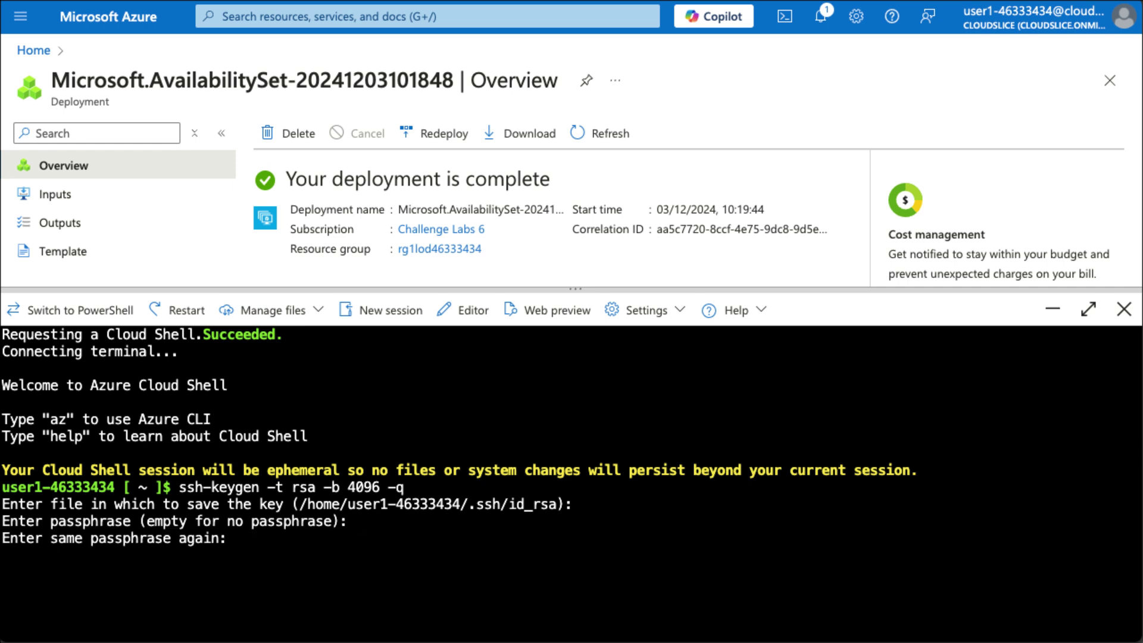
{"action": "key", "text": "Return"}
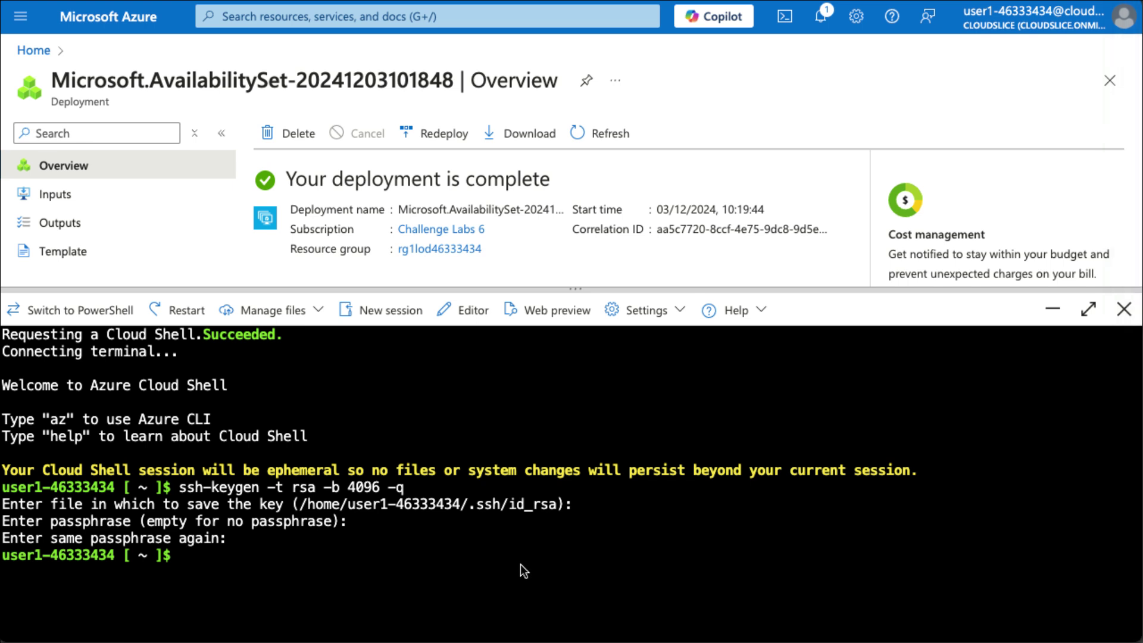
Step: List the contents of the .ssh folder and try to print id_rsa.pub from the home directory
{"action": "type", "text": "ls .ssh"}
{"action": "key", "text": "Return"}
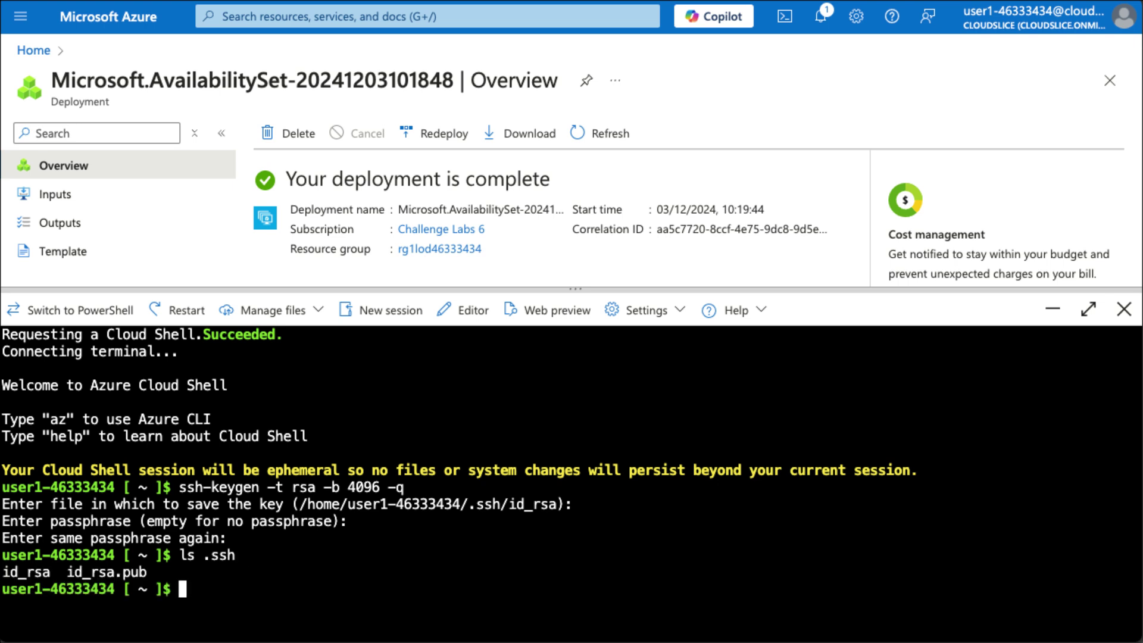
{"action": "type", "text": "cat id_"}
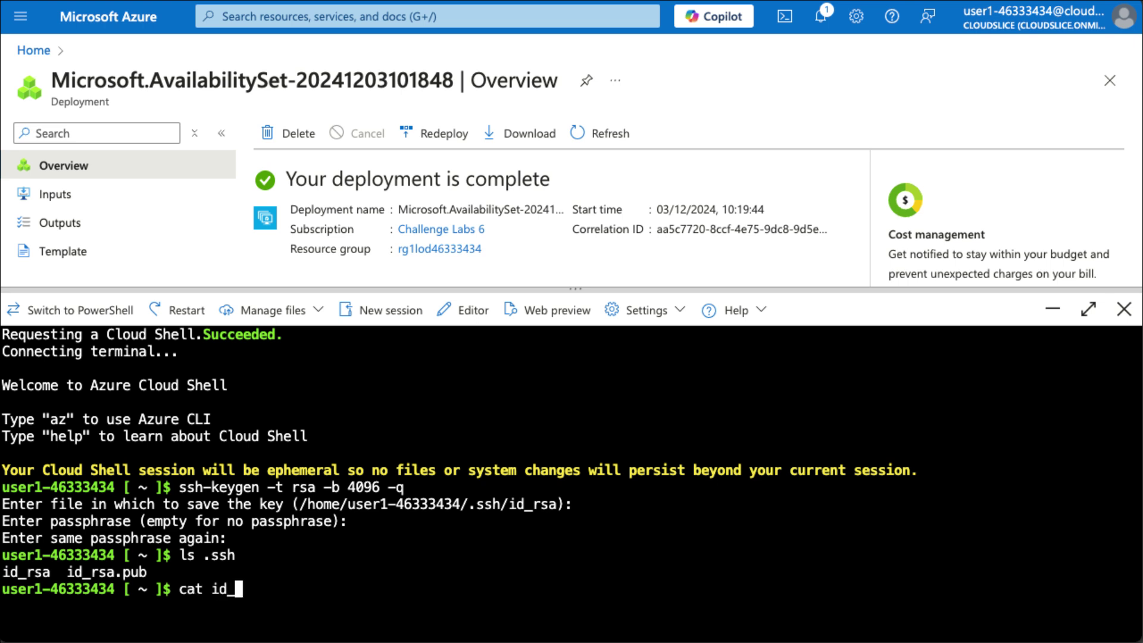
{"action": "type", "text": "rsa.pub"}
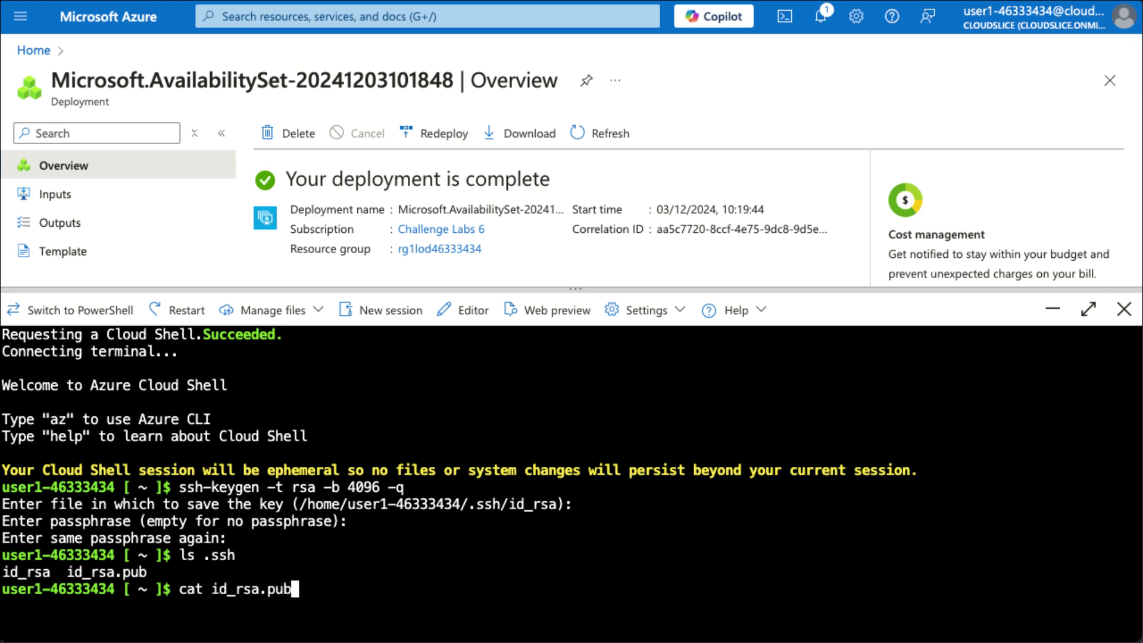
{"action": "key", "text": "Return"}
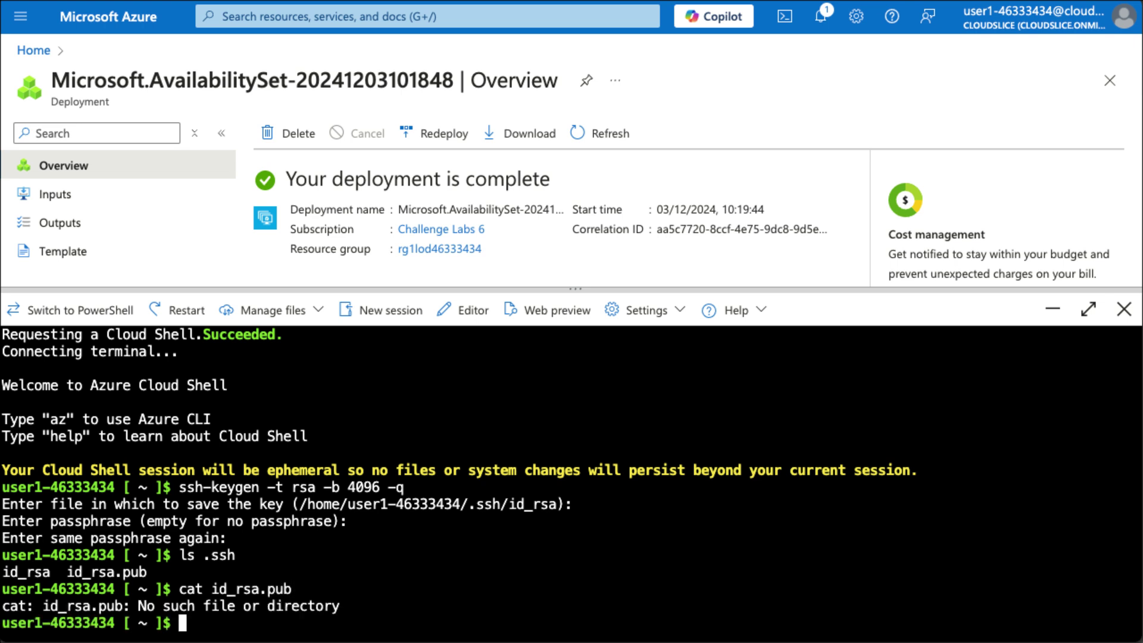
Step: Correct the recalled cat command's path to .ssh/id_rsa.pub and print the public key
{"action": "key", "text": "Up"}
{"action": "key", "text": "Left"}
{"action": "key", "text": "Left"}
{"action": "key", "text": "Left"}
{"action": "key", "text": "Left"}
{"action": "key", "text": "Left"}
{"action": "key", "text": "Left"}
{"action": "key", "text": "Left"}
{"action": "key", "text": "Left"}
{"action": "key", "text": "Left"}
{"action": "key", "text": "Left"}
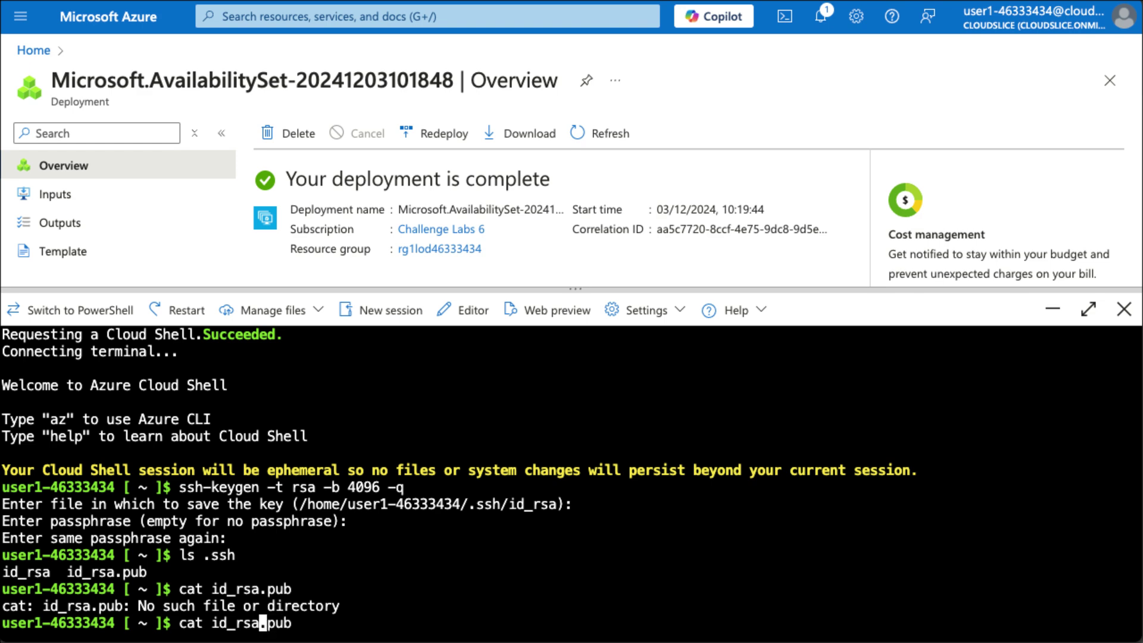
{"action": "type", "text": "h/"}
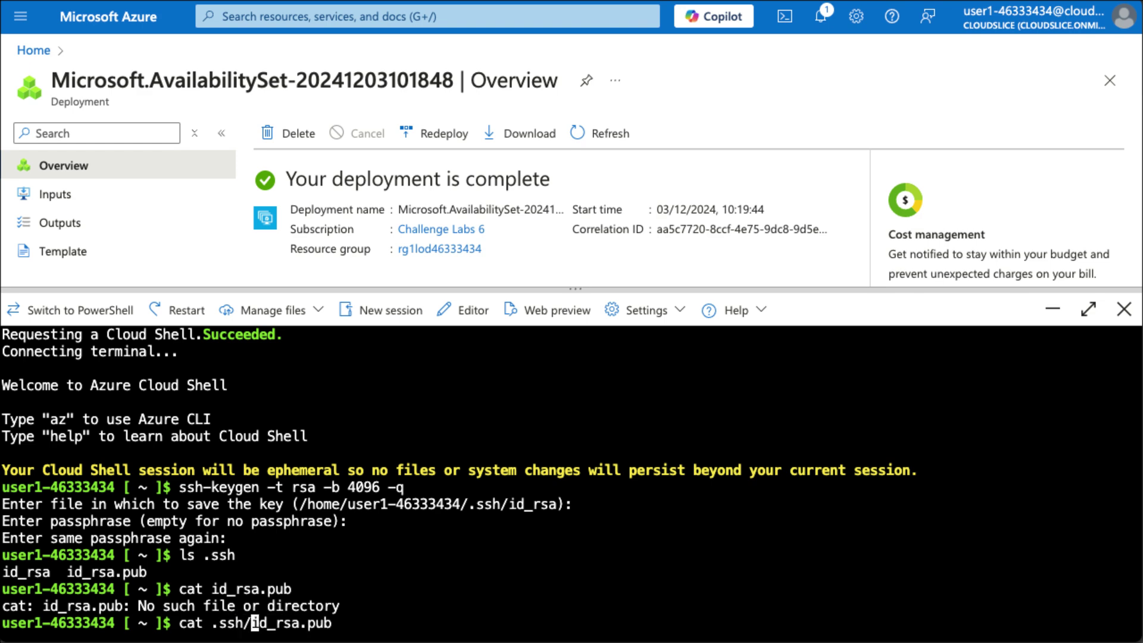
{"action": "key", "text": "Return"}
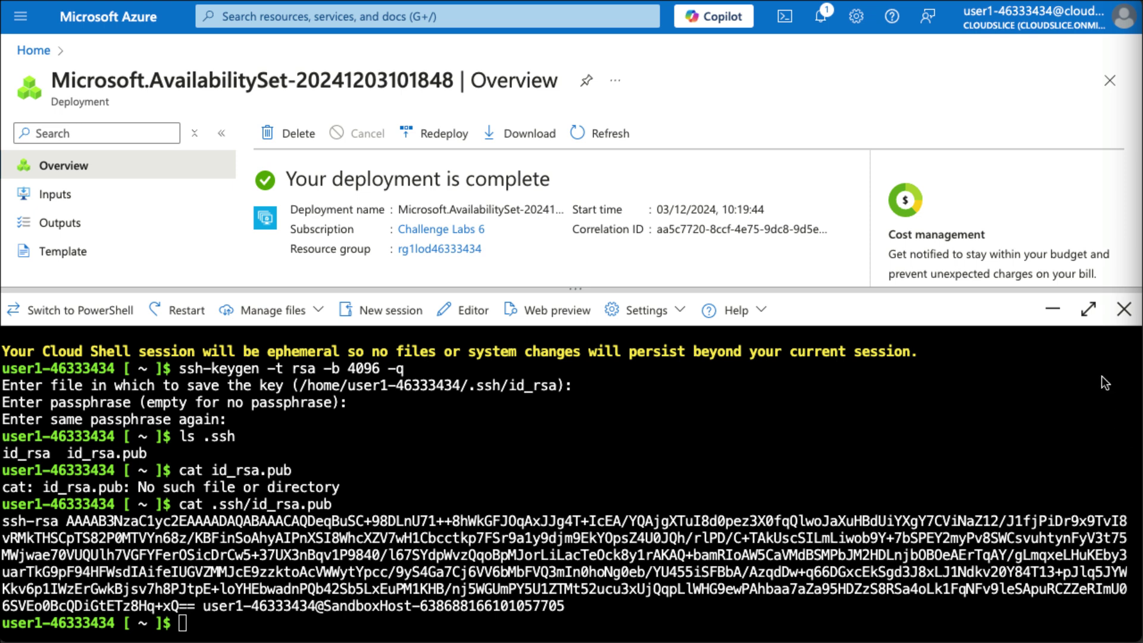
Step: Close Cloud Shell and open the Virtual machines list from the portal home page
{"action": "left_click", "coordinate": [1119, 311]}
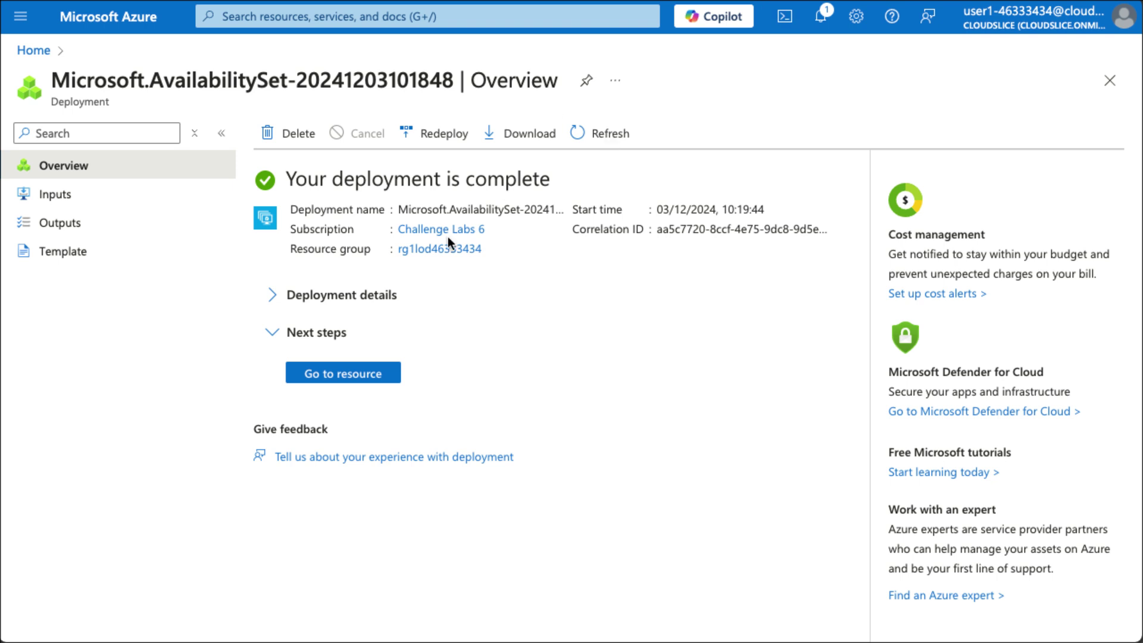
{"action": "left_click", "coordinate": [48, 51]}
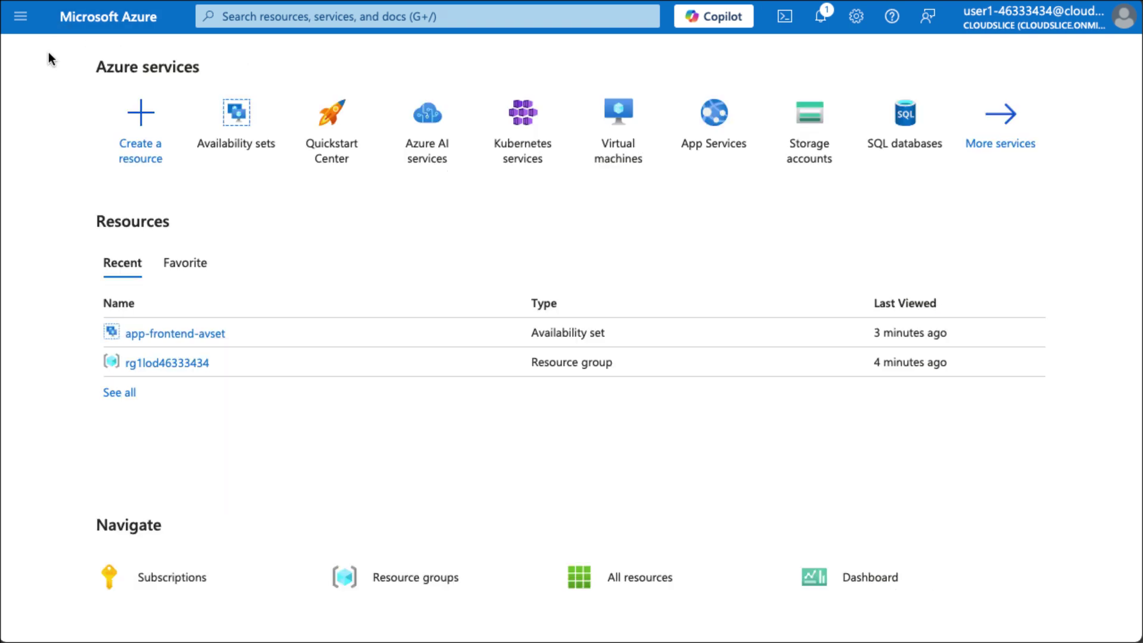
{"action": "left_click", "coordinate": [619, 134]}
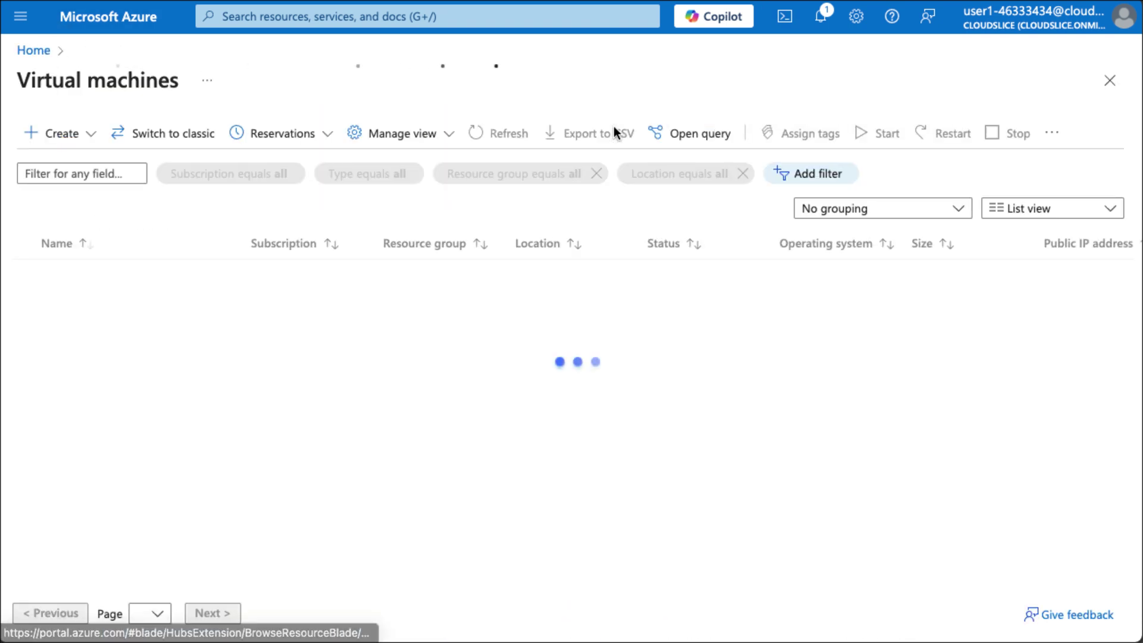
Step: Start creating a virtual machine in resource group rg1lod46333434 and name it app-frontend-vm1
{"action": "left_click", "coordinate": [569, 513]}
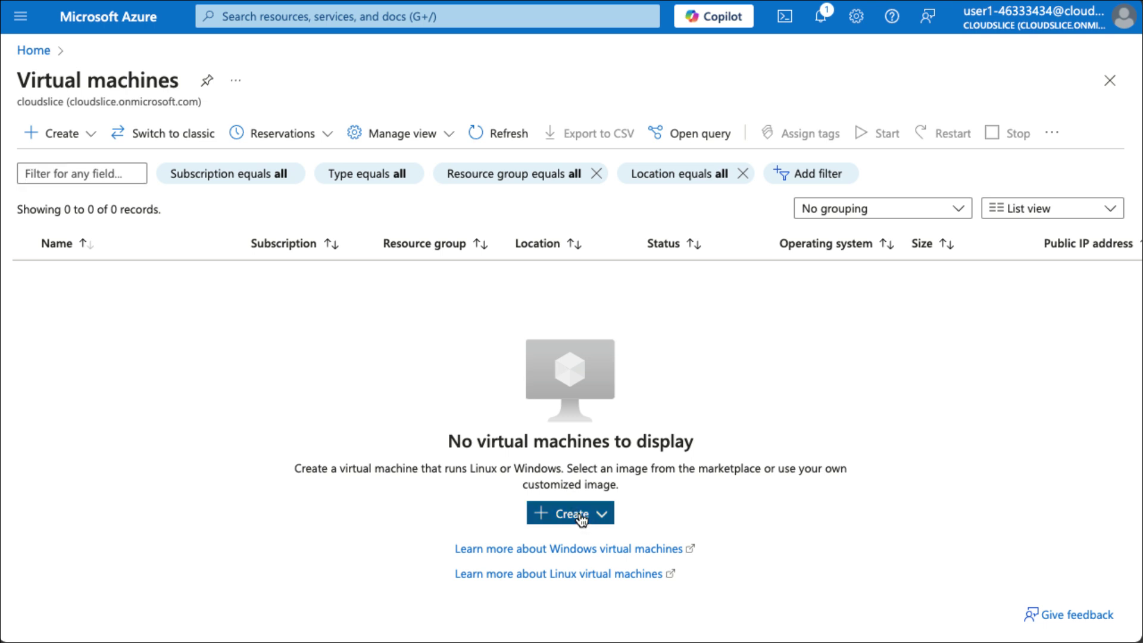
{"action": "left_click", "coordinate": [629, 348]}
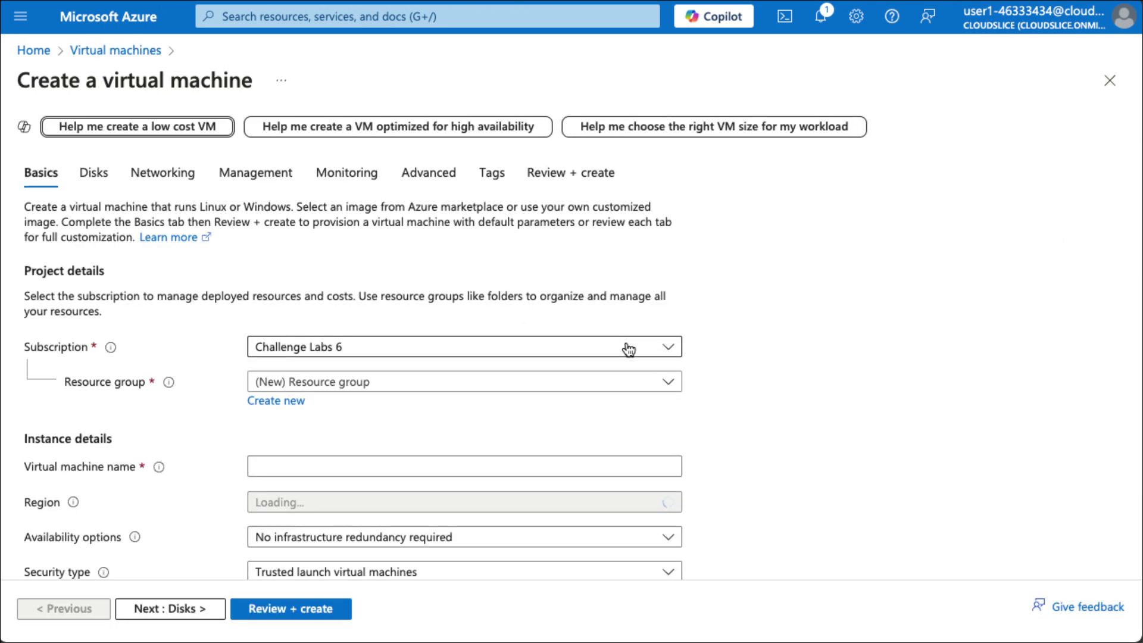
{"action": "left_click", "coordinate": [357, 382]}
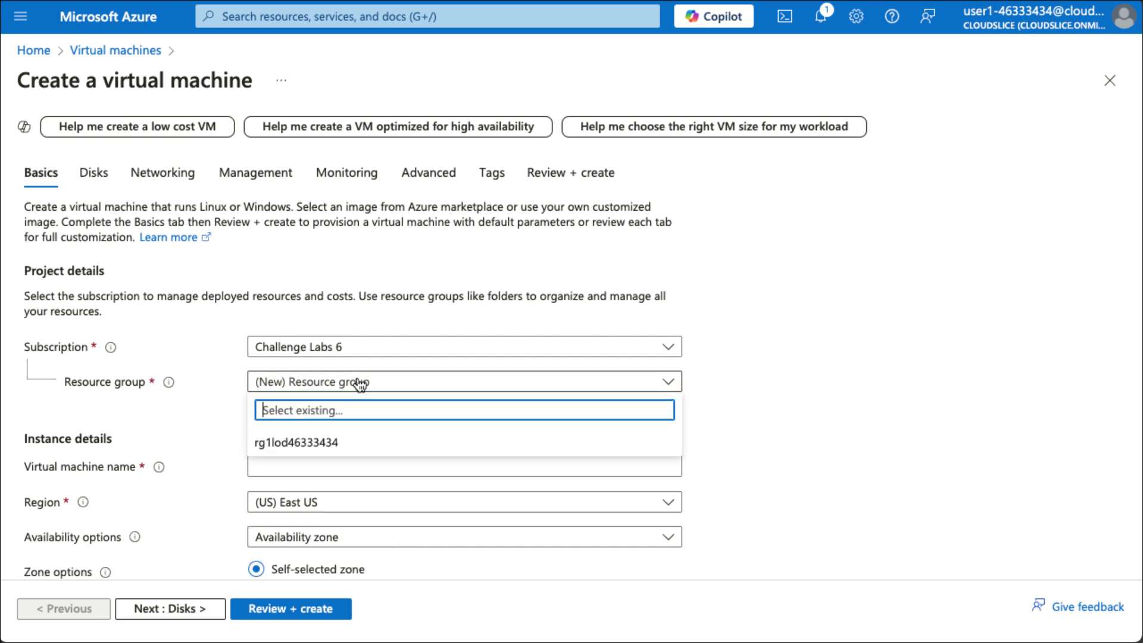
{"action": "left_click", "coordinate": [340, 441]}
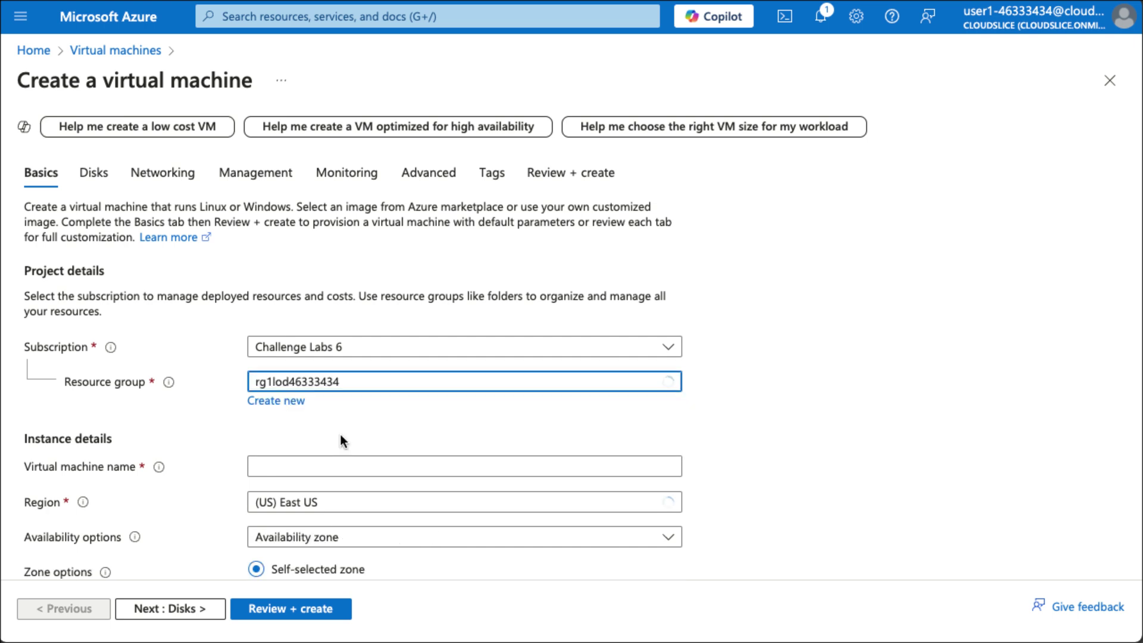
{"action": "left_click", "coordinate": [412, 474]}
{"action": "type", "text": "ap"}
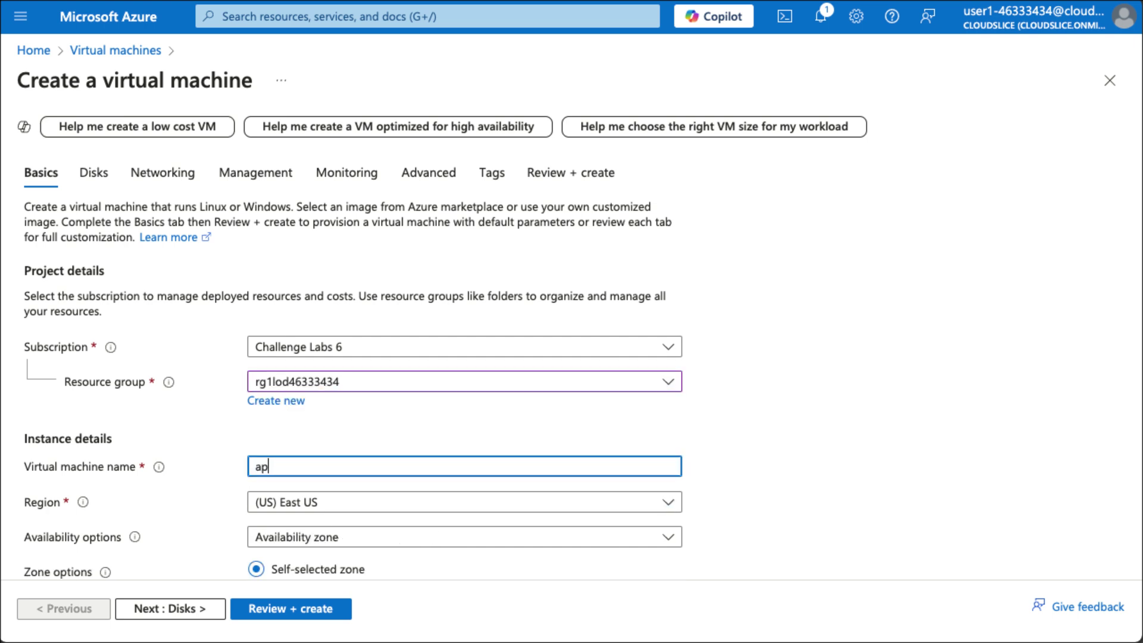
{"action": "type", "text": "p-frontmend-vm1"}
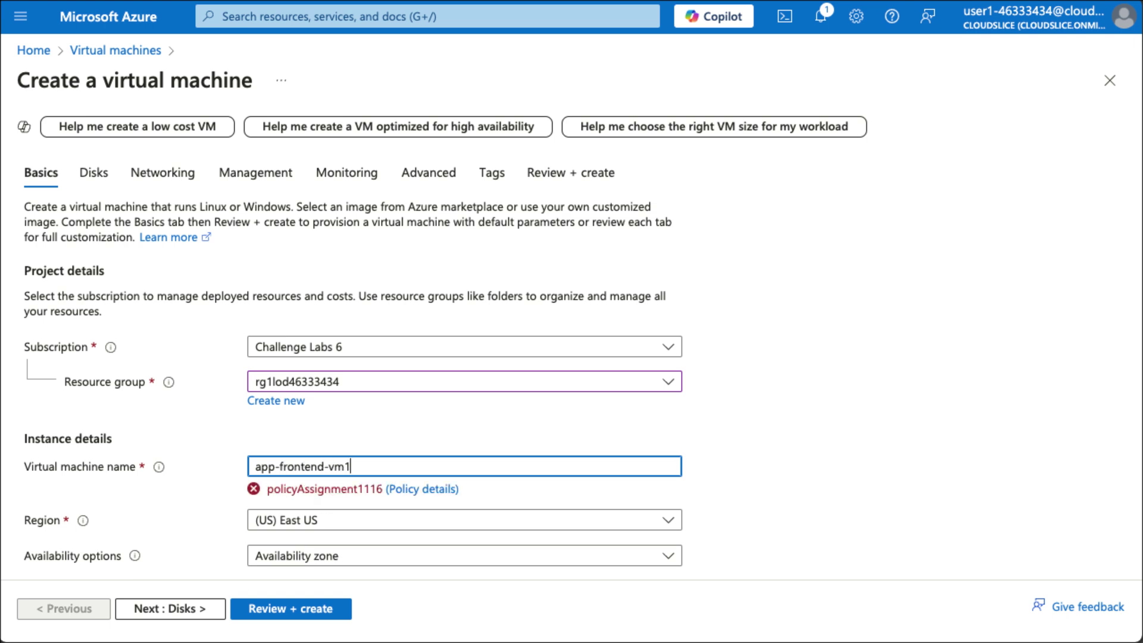
Step: Set the availability option to Availability set and assign the virtual machine to app-frontend-avset
{"action": "scroll", "coordinate": [828, 445], "scroll_direction": "down", "scroll_amount": 1}
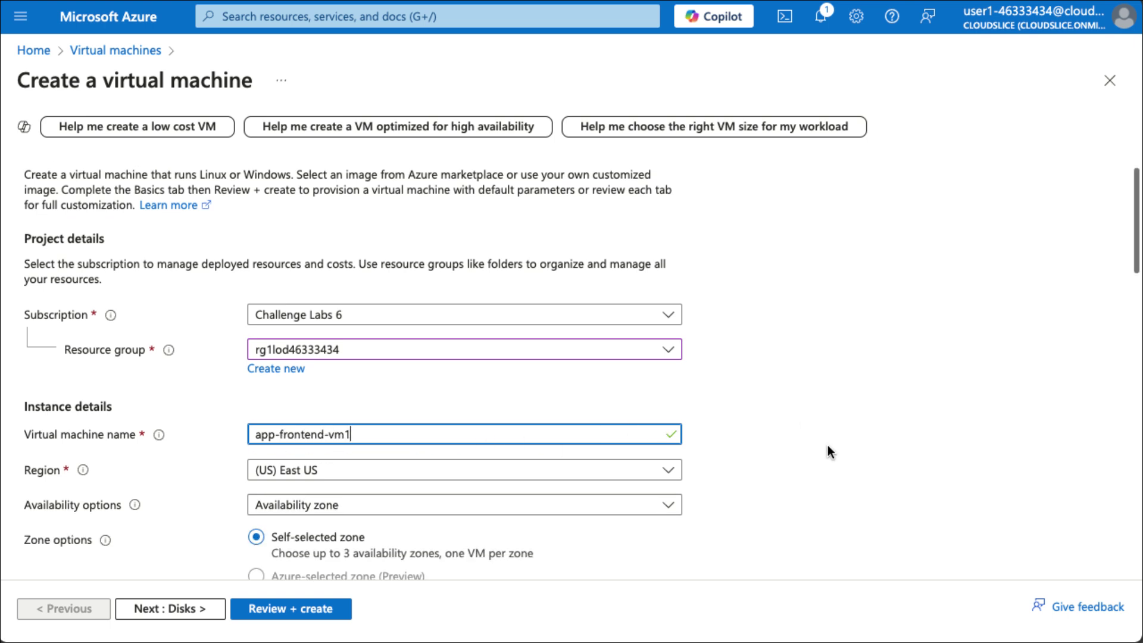
{"action": "left_click", "coordinate": [324, 509]}
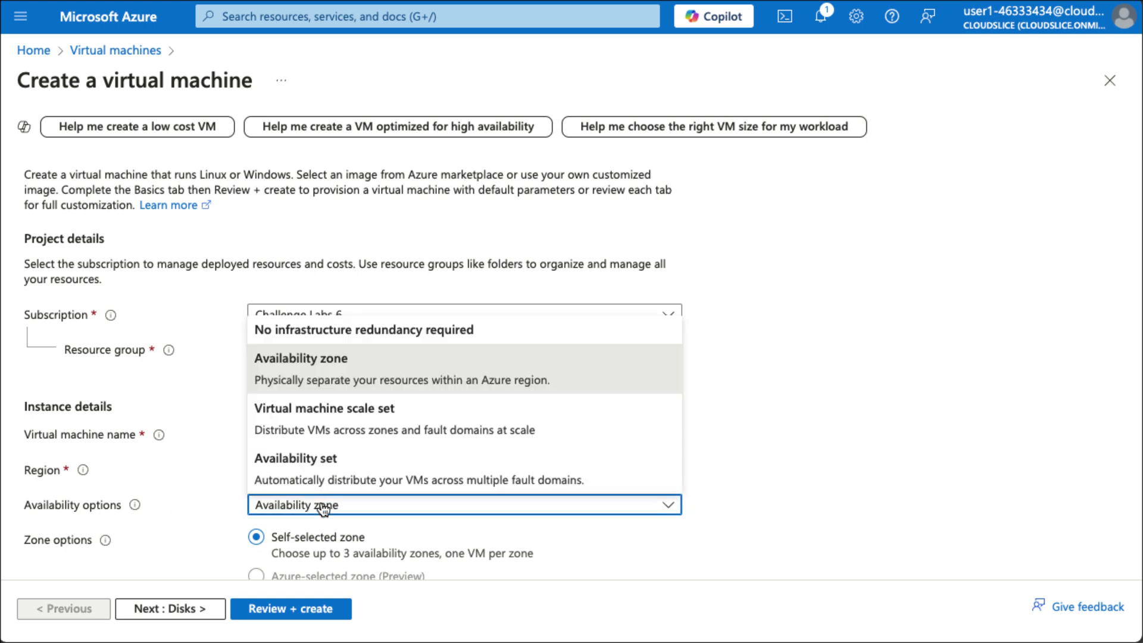
{"action": "key", "text": "Escape"}
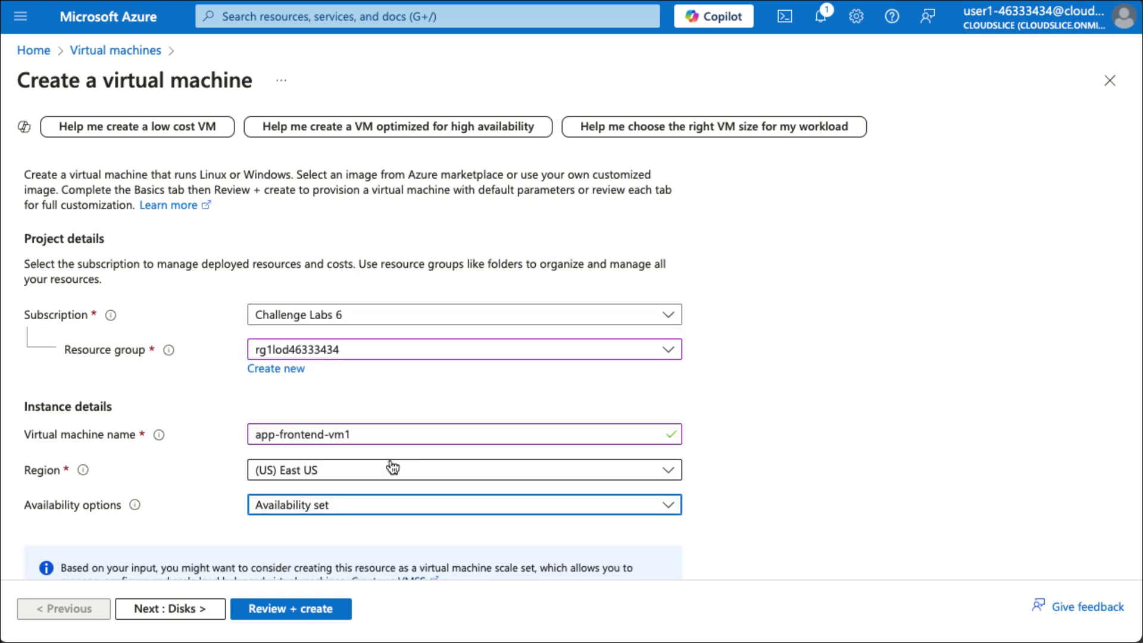
{"action": "scroll", "coordinate": [805, 514], "scroll_direction": "down", "scroll_amount": 5}
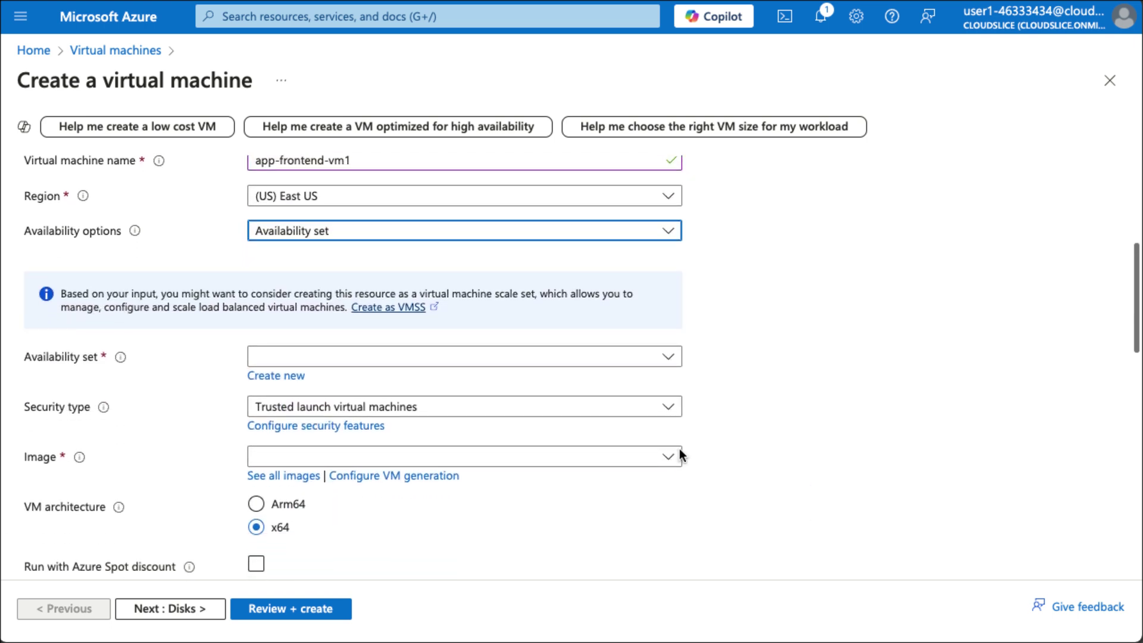
{"action": "left_click", "coordinate": [520, 360]}
{"action": "left_click", "coordinate": [390, 387]}
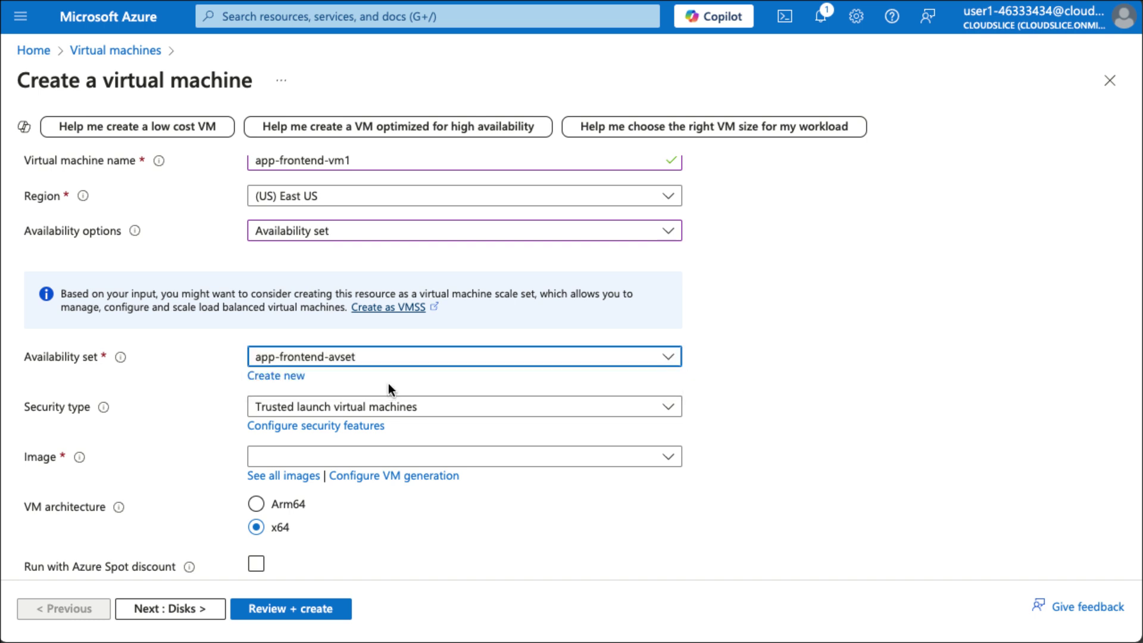
Step: Choose Ubuntu Server 24.04 LTS - x64 Gen2 as the virtual machine's image
{"action": "scroll", "coordinate": [681, 521], "scroll_direction": "down", "scroll_amount": 2}
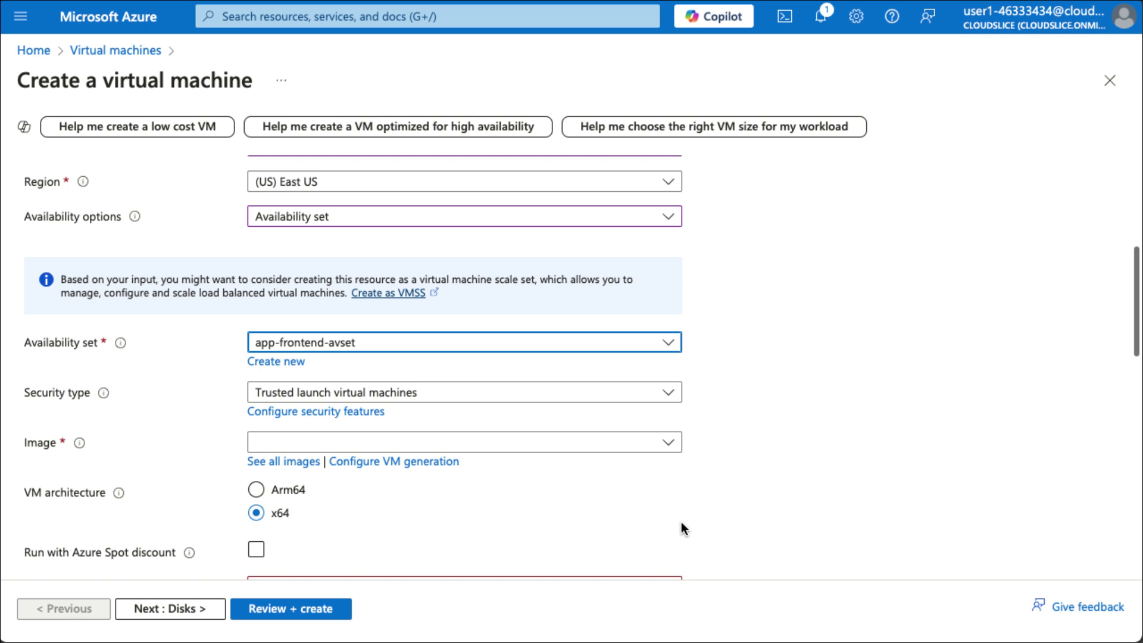
{"action": "left_click", "coordinate": [582, 391]}
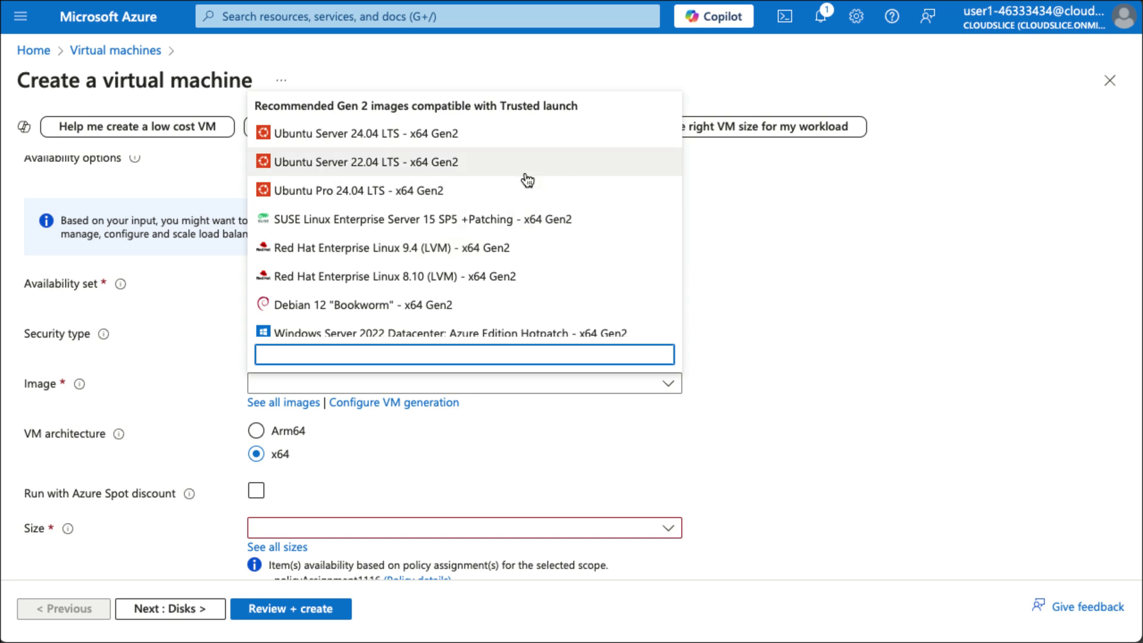
{"action": "left_click", "coordinate": [523, 143]}
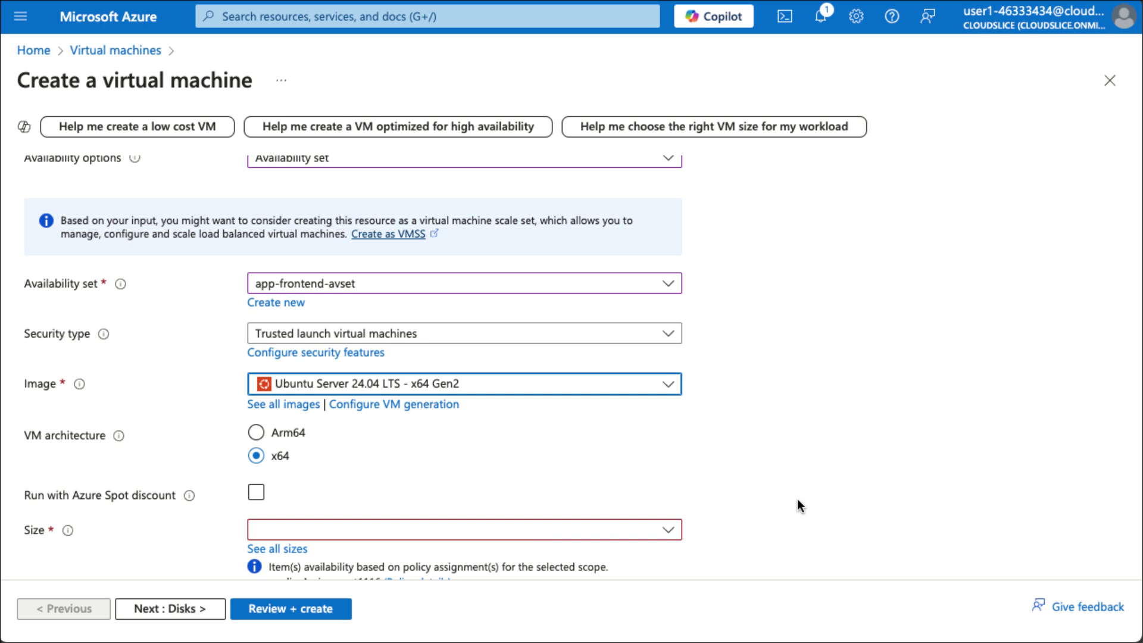
Step: Browse all available VM sizes and set the virtual machine's size to DS1_v2
{"action": "scroll", "coordinate": [798, 500], "scroll_direction": "down", "scroll_amount": 3}
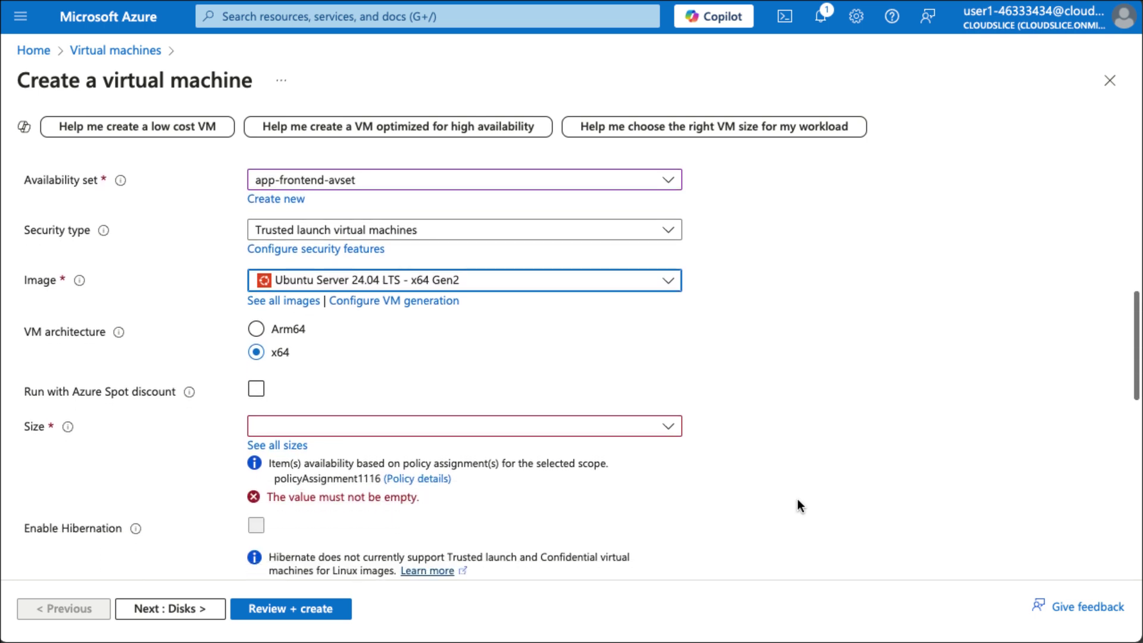
{"action": "left_click", "coordinate": [398, 437]}
{"action": "left_click", "coordinate": [291, 556]}
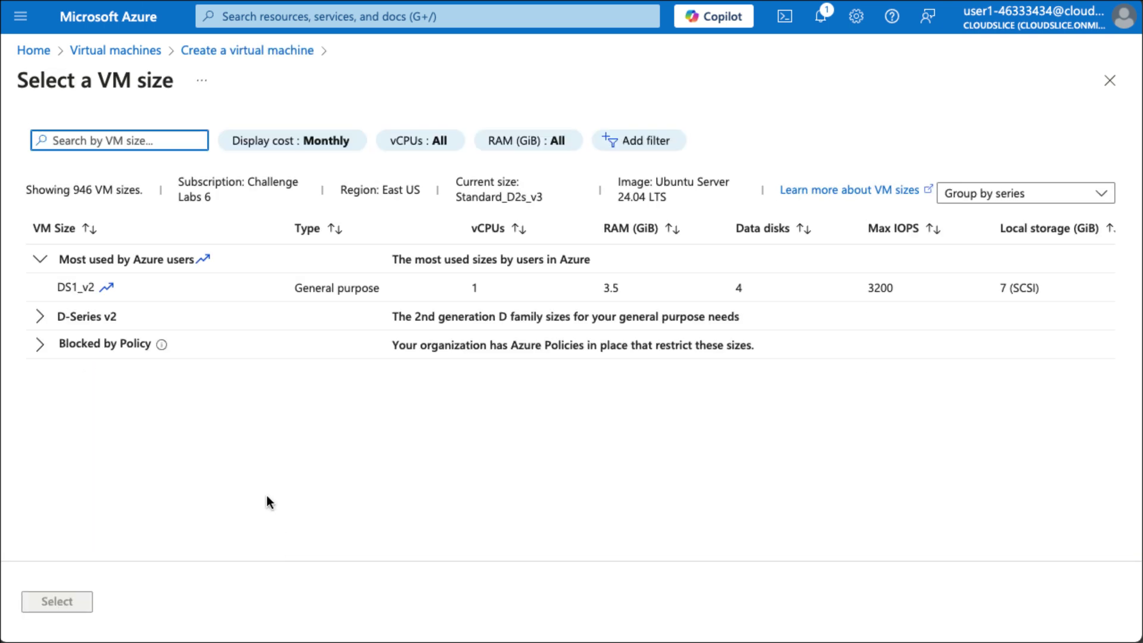
{"action": "left_click", "coordinate": [90, 287]}
{"action": "left_click", "coordinate": [57, 597]}
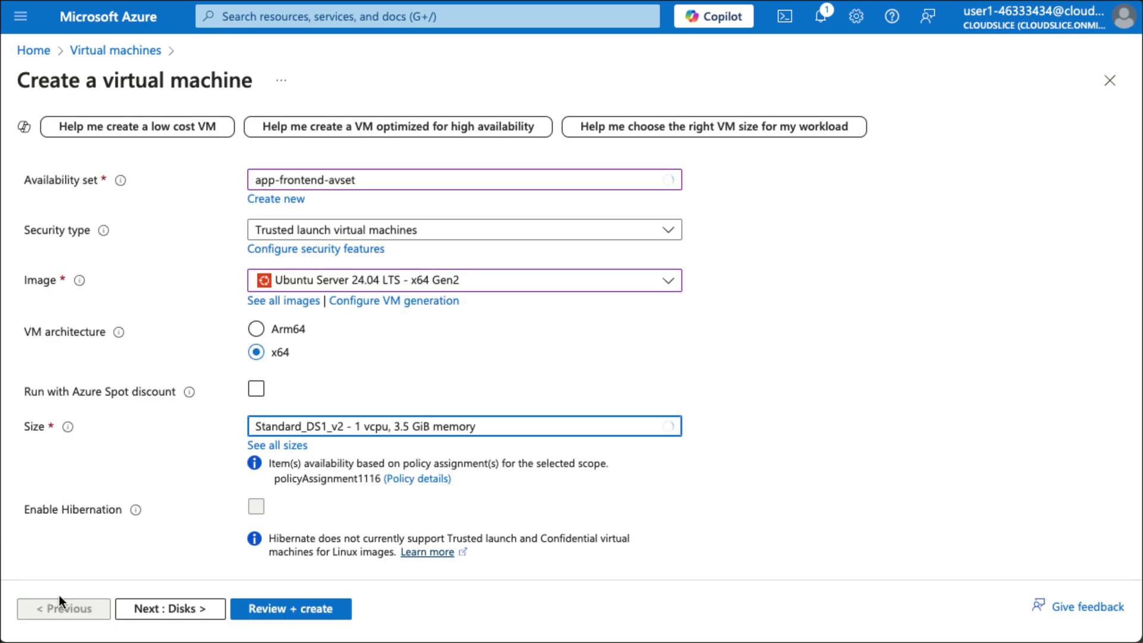
Step: Set the SSH public key source to Use existing public key and paste the copied public key for the administrator account
{"action": "scroll", "coordinate": [885, 520], "scroll_direction": "down", "scroll_amount": 3}
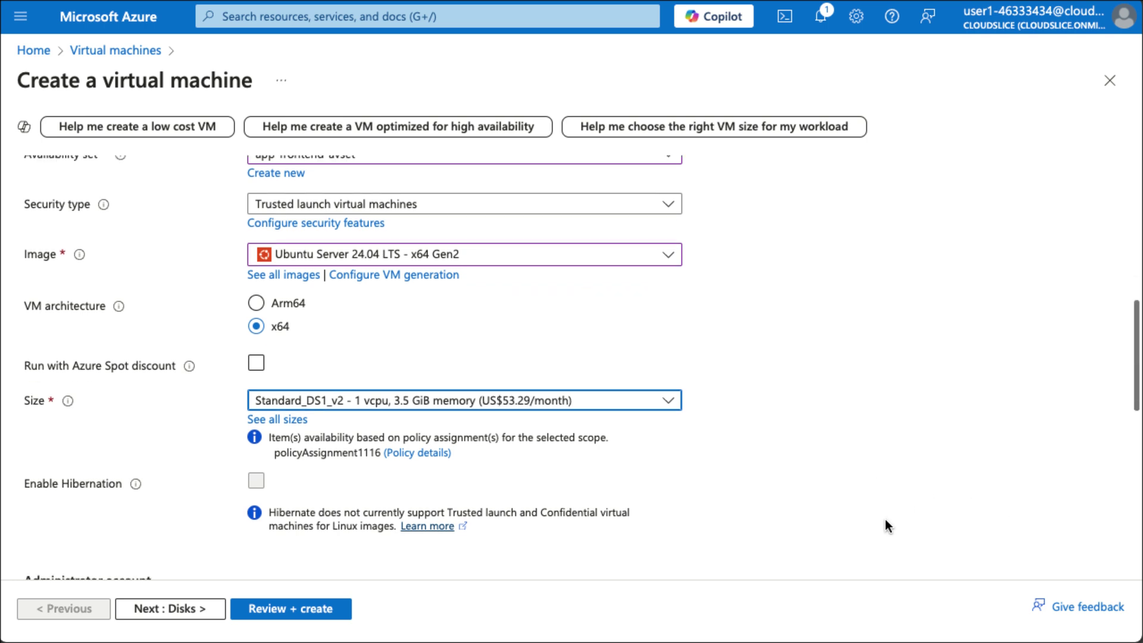
{"action": "scroll", "coordinate": [886, 520], "scroll_direction": "down", "scroll_amount": 1}
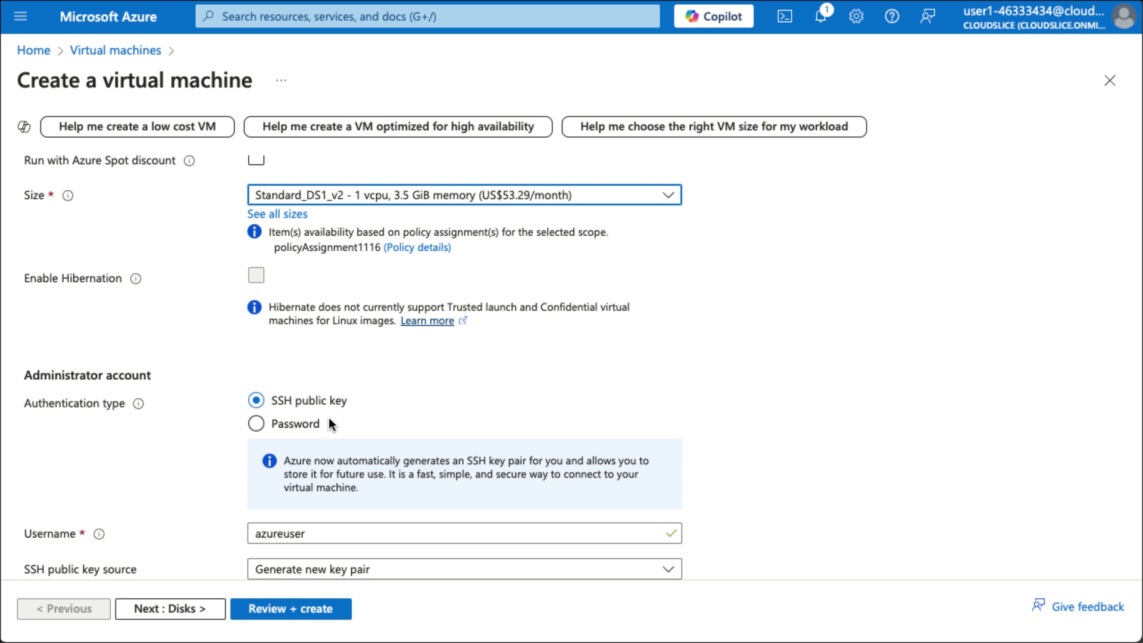
{"action": "scroll", "coordinate": [337, 423], "scroll_direction": "down", "scroll_amount": 3}
{"action": "left_click", "coordinate": [346, 400]}
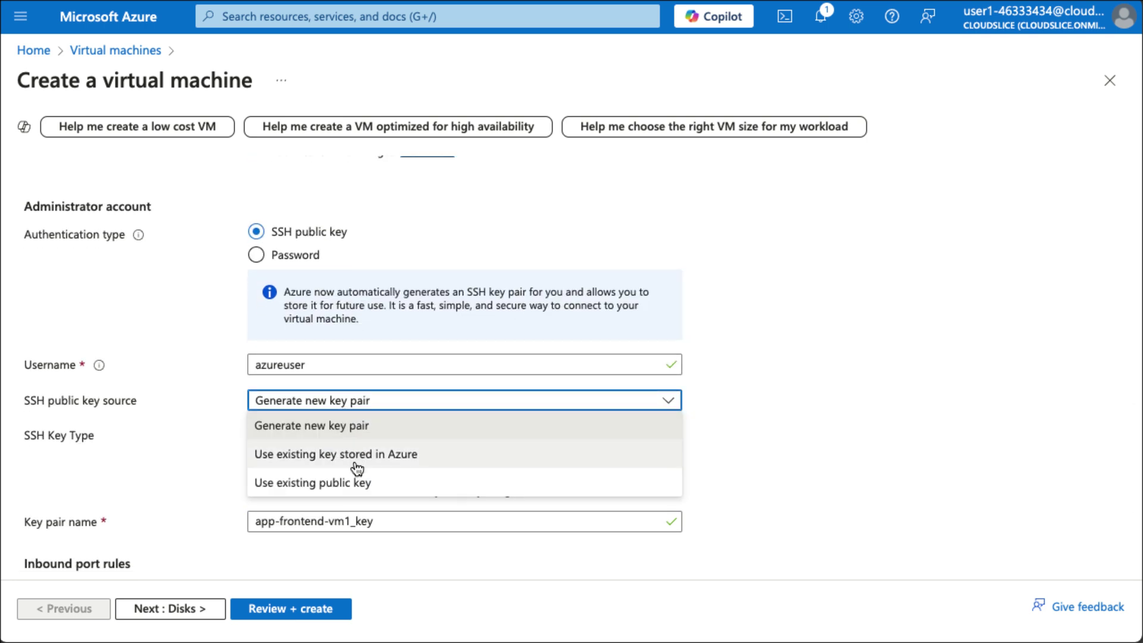
{"action": "left_click", "coordinate": [358, 483]}
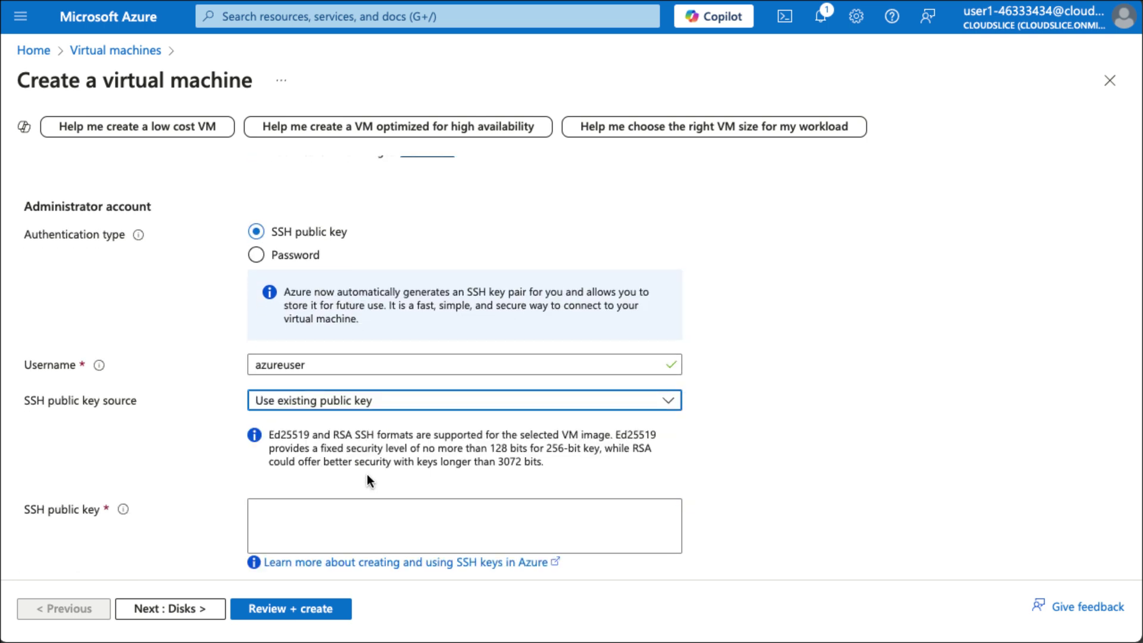
{"action": "left_click", "coordinate": [325, 524]}
{"action": "key", "text": "ctrl+v"}
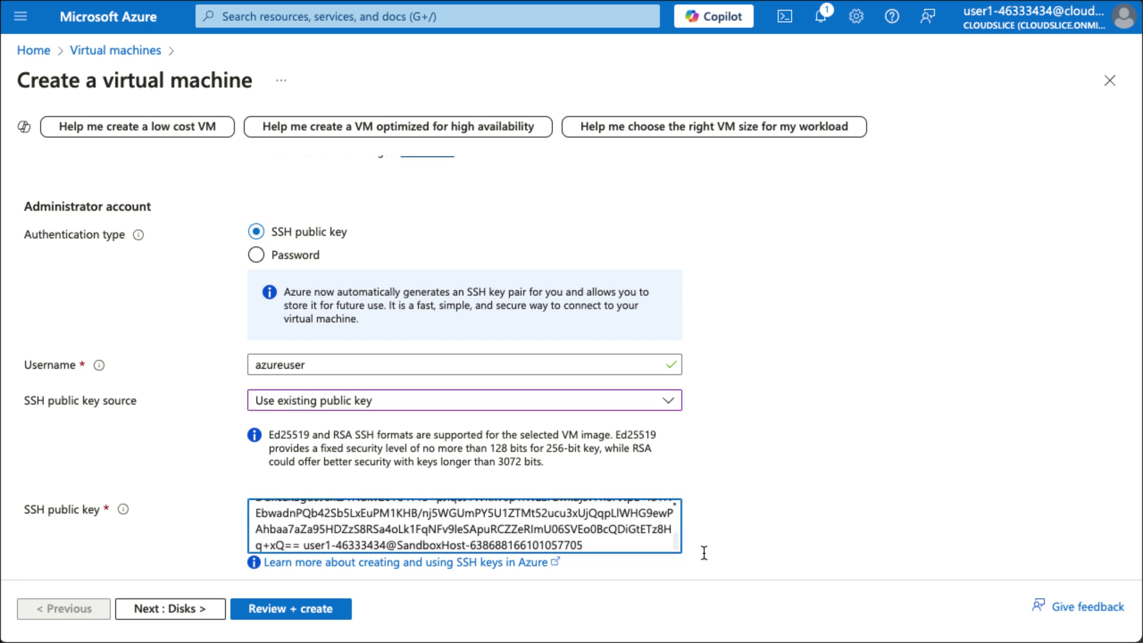
Step: Disable boot diagnostics in the monitoring options, then review and create the virtual machine
{"action": "scroll", "coordinate": [853, 496], "scroll_direction": "down", "scroll_amount": 4}
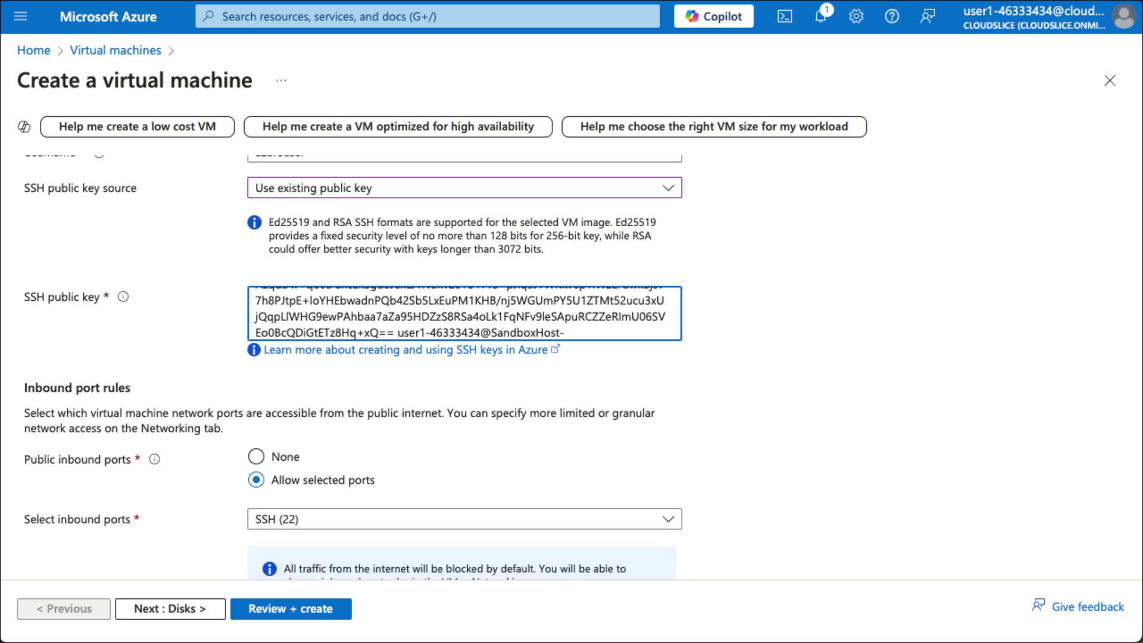
{"action": "scroll", "coordinate": [858, 500], "scroll_direction": "down", "scroll_amount": 1}
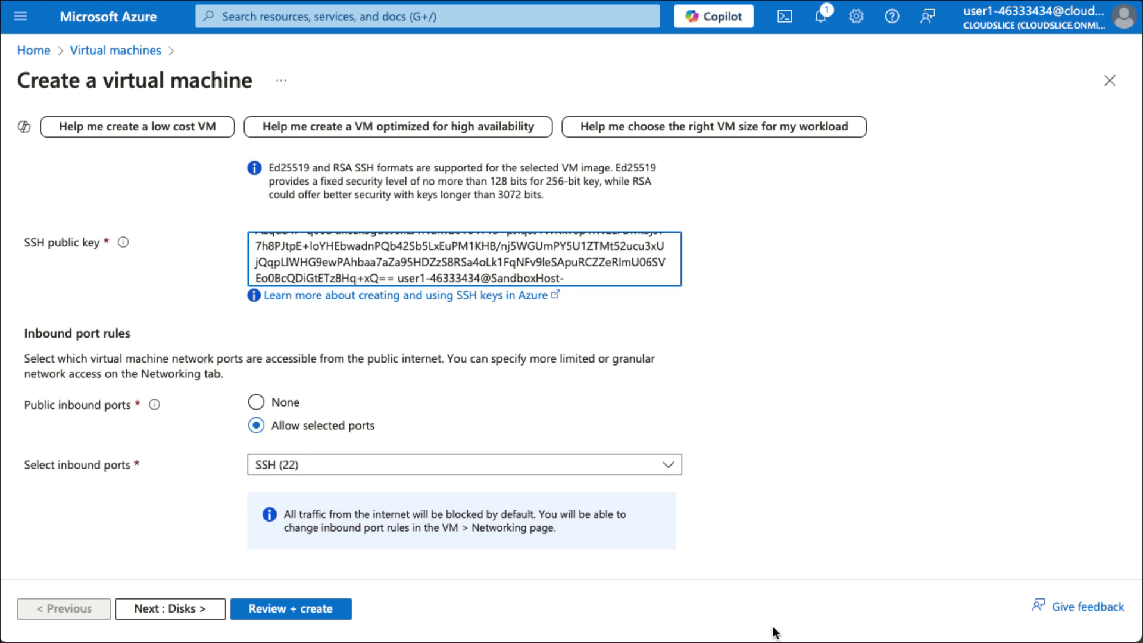
{"action": "scroll", "coordinate": [434, 500], "scroll_direction": "up", "scroll_amount": 15}
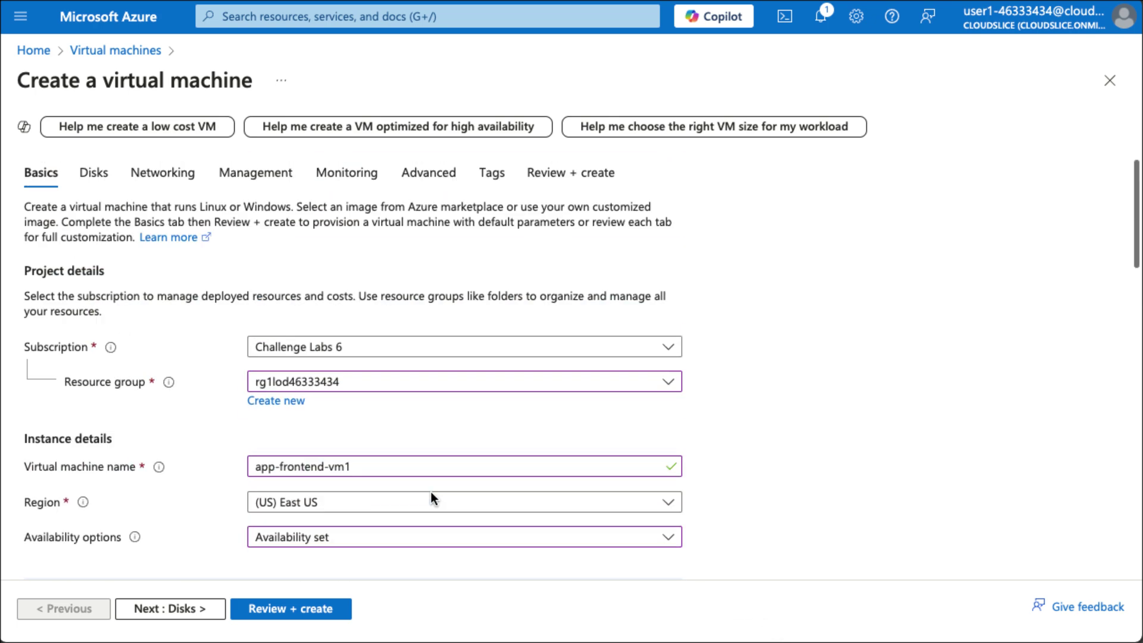
{"action": "left_click", "coordinate": [348, 172]}
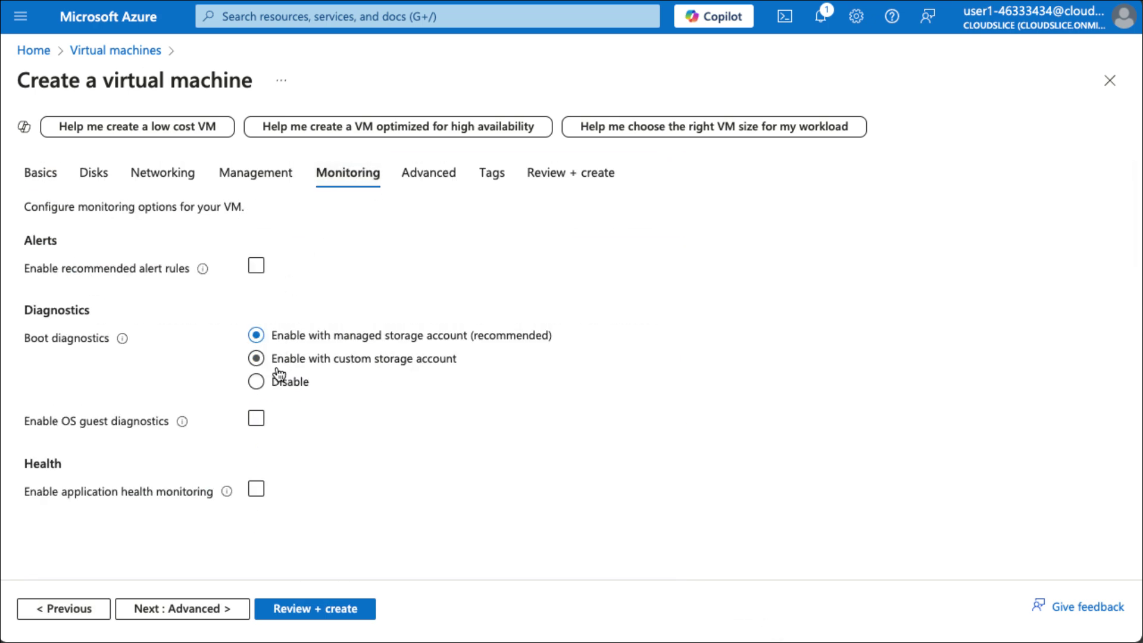
{"action": "left_click", "coordinate": [262, 386]}
{"action": "left_click", "coordinate": [329, 608]}
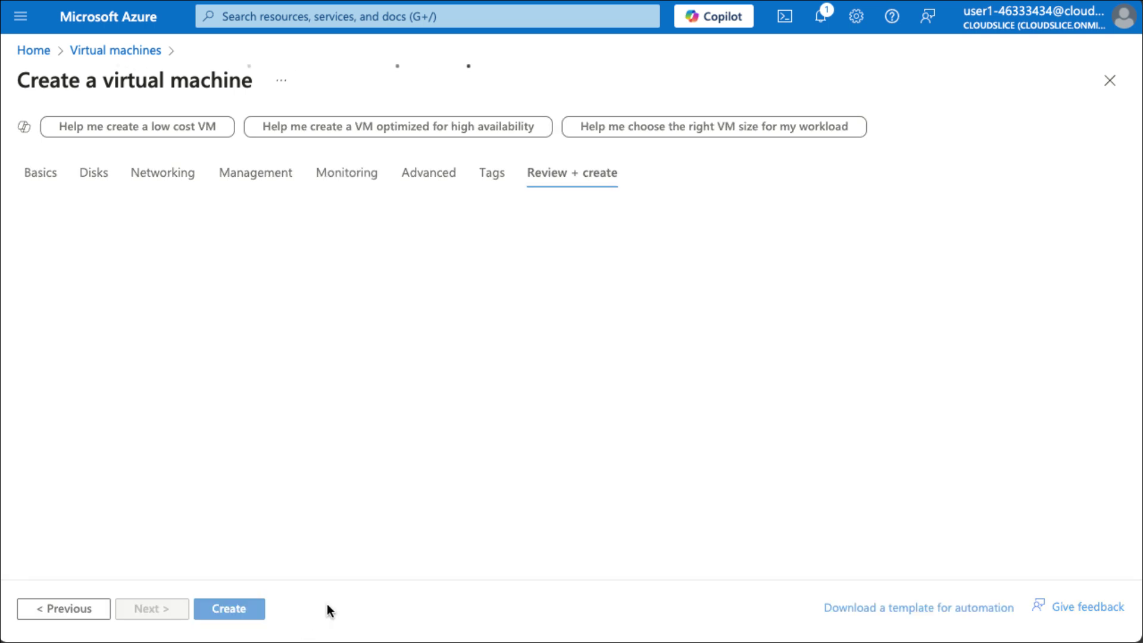
{"action": "left_click", "coordinate": [243, 609]}
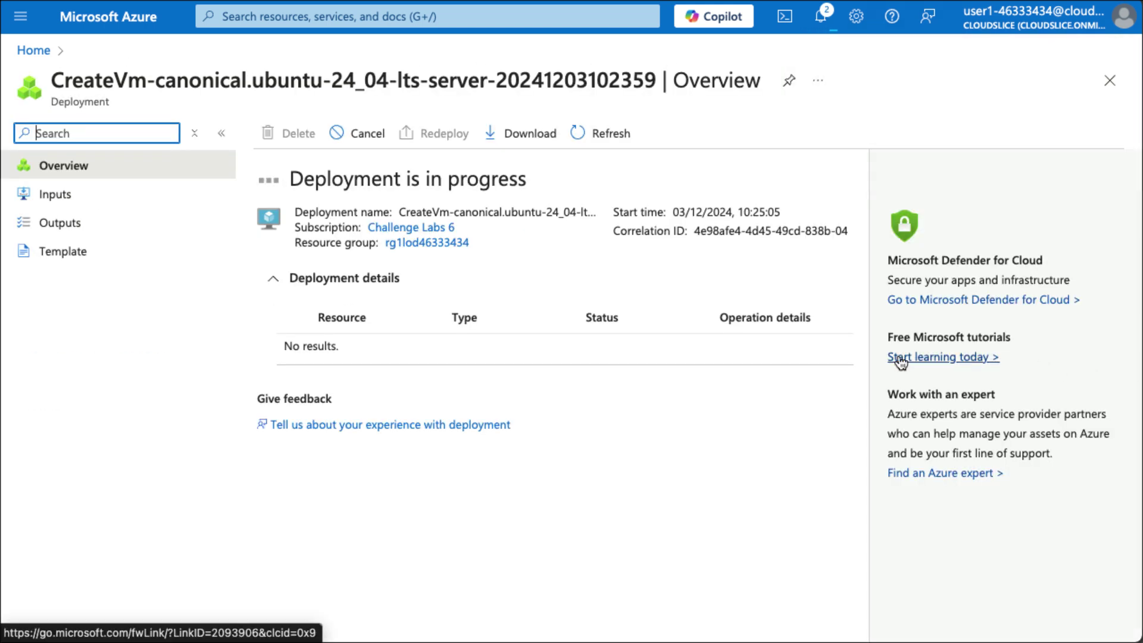
Step: Return to the Virtual machines list and start creating a second virtual machine
{"action": "left_click", "coordinate": [268, 25]}
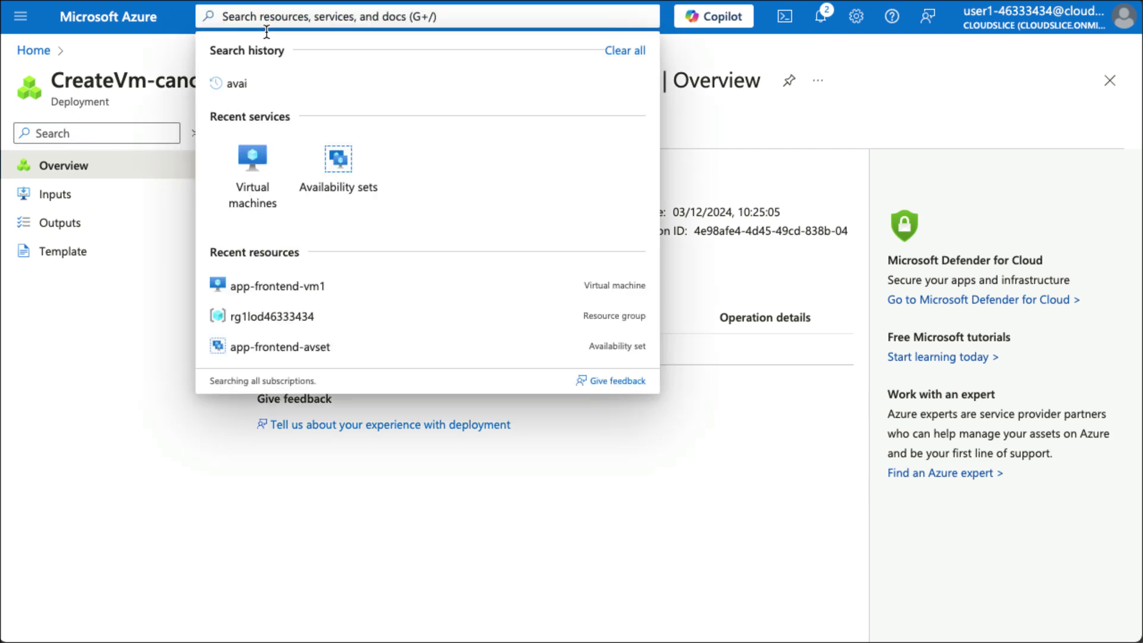
{"action": "left_click", "coordinate": [249, 156]}
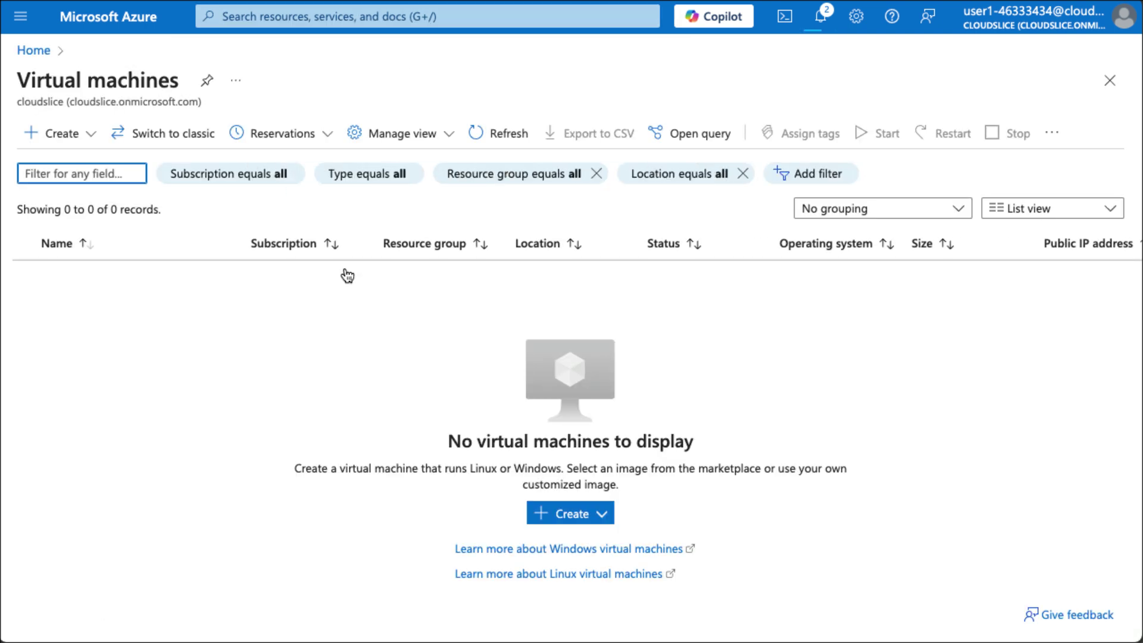
{"action": "left_click", "coordinate": [587, 513]}
{"action": "left_click", "coordinate": [620, 348]}
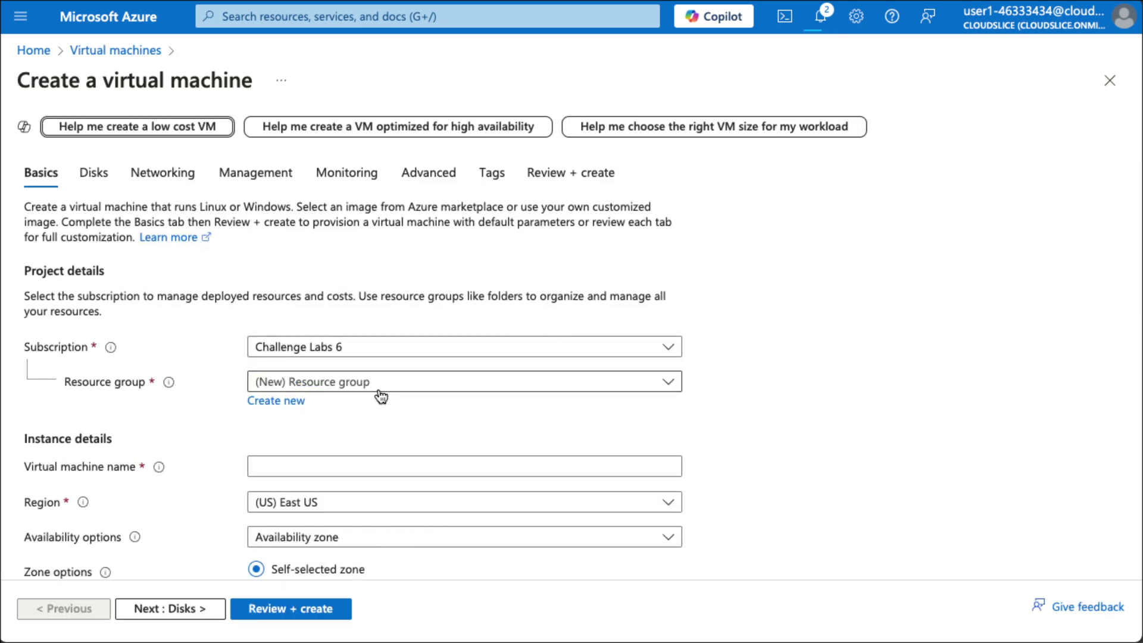
Step: Place the second virtual machine in resource group rg1lod46333434 and name it app-frontend-vm2
{"action": "left_click", "coordinate": [377, 384]}
{"action": "left_click", "coordinate": [375, 441]}
{"action": "left_click", "coordinate": [368, 467]}
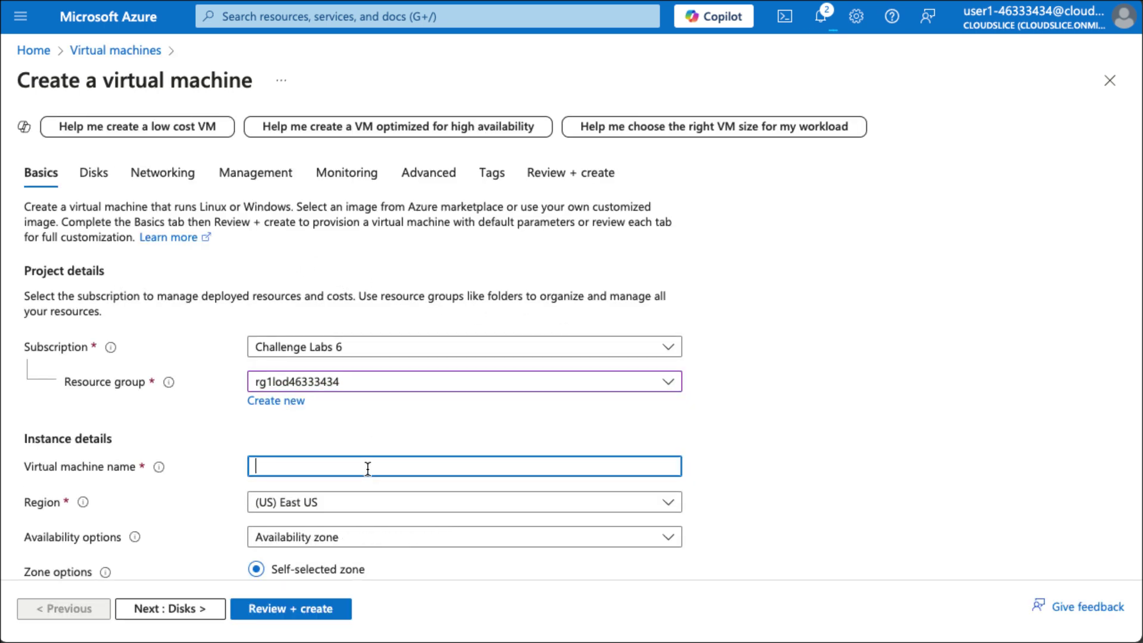
{"action": "type", "text": "app-frontend-vm"}
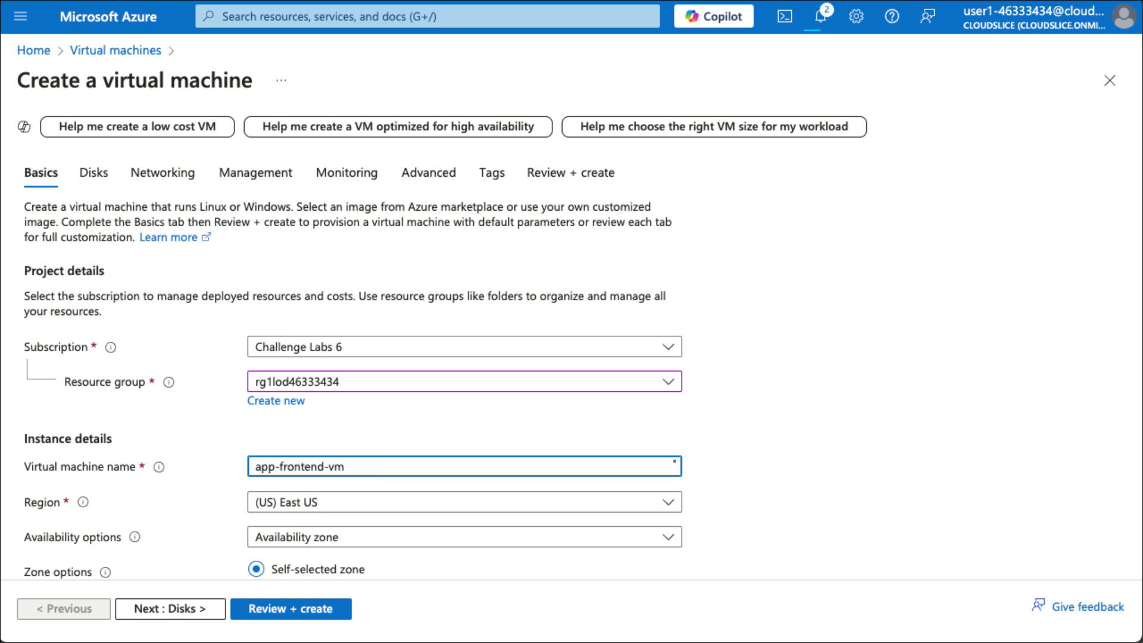
{"action": "type", "text": "2"}
Step: Set the availability options to Availability set and assign the virtual machine to app-frontend-avset
{"action": "scroll", "coordinate": [500, 505], "scroll_direction": "down", "scroll_amount": 2}
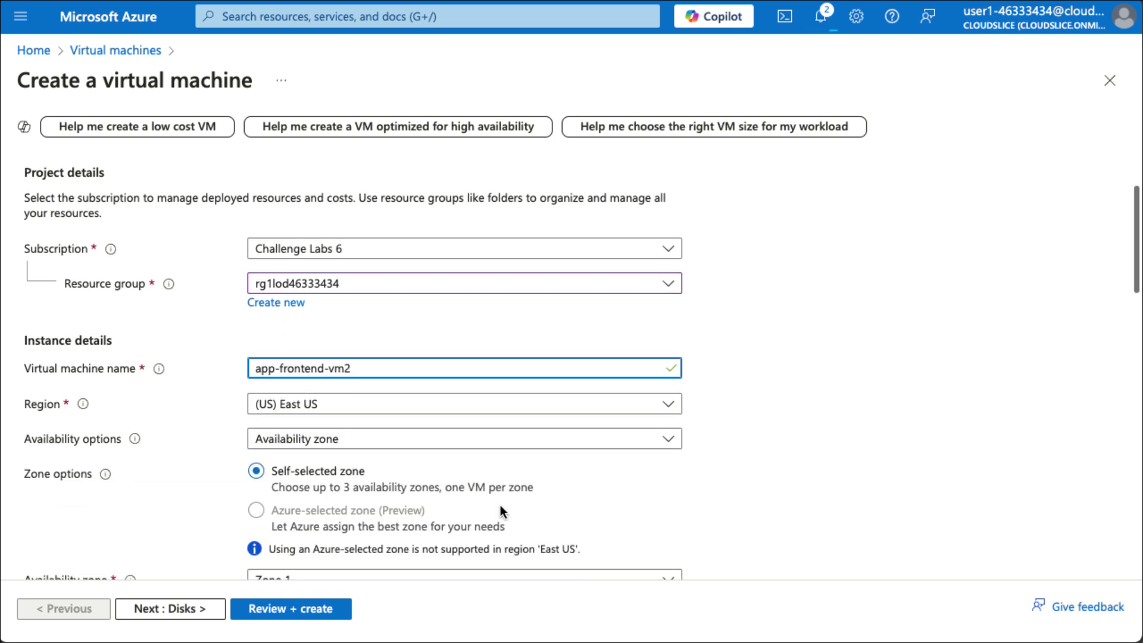
{"action": "scroll", "coordinate": [500, 505], "scroll_direction": "down", "scroll_amount": 1}
{"action": "left_click", "coordinate": [492, 374]}
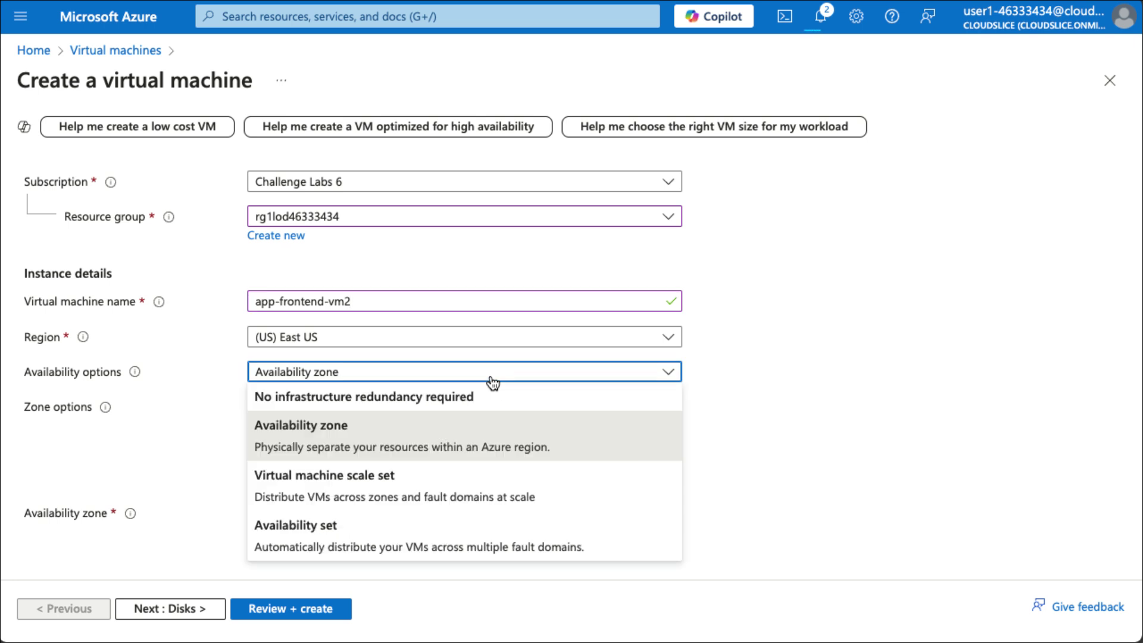
{"action": "left_click", "coordinate": [441, 519]}
{"action": "left_click", "coordinate": [463, 498]}
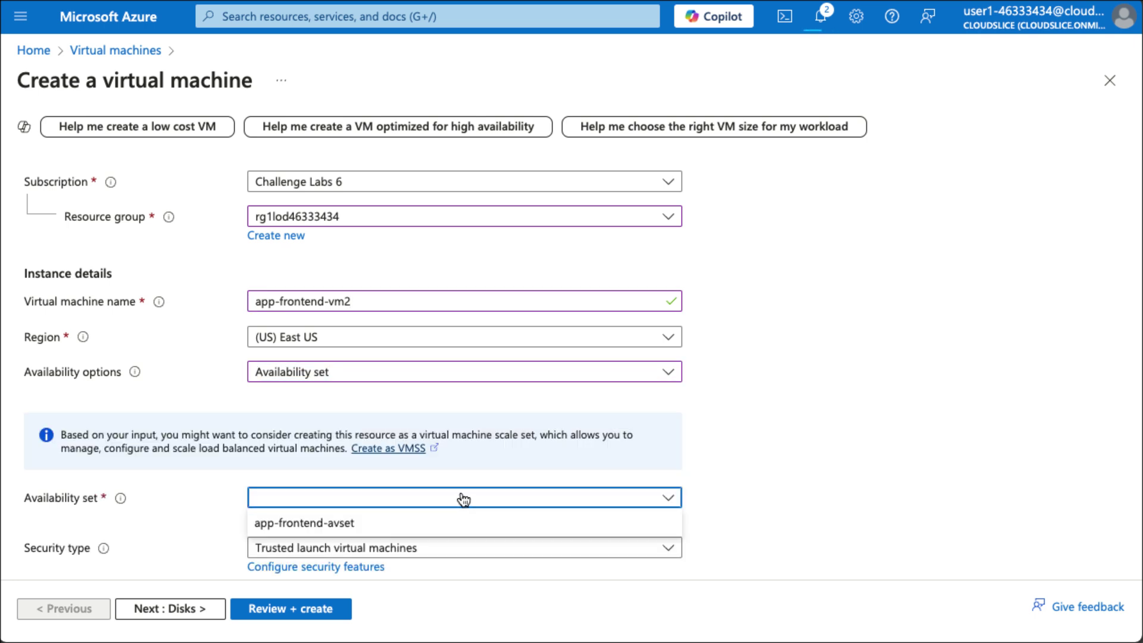
{"action": "left_click", "coordinate": [442, 524]}
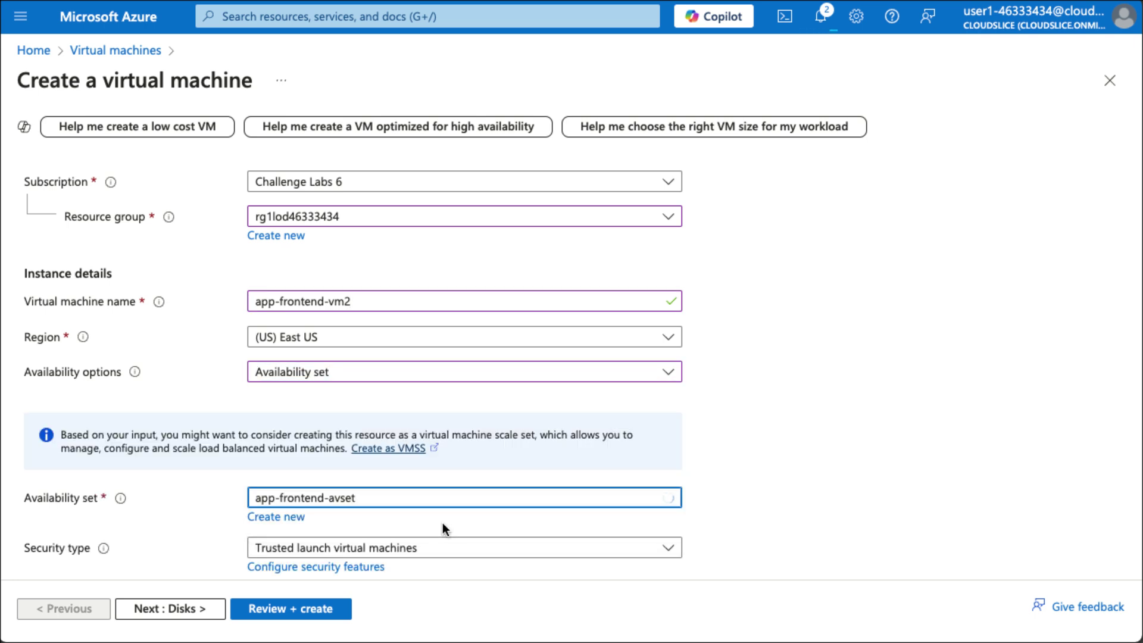
Step: Set the administrator account's SSH public key source to Use existing public key and paste the copied SSH public key
{"action": "scroll", "coordinate": [834, 508], "scroll_direction": "down", "scroll_amount": 4}
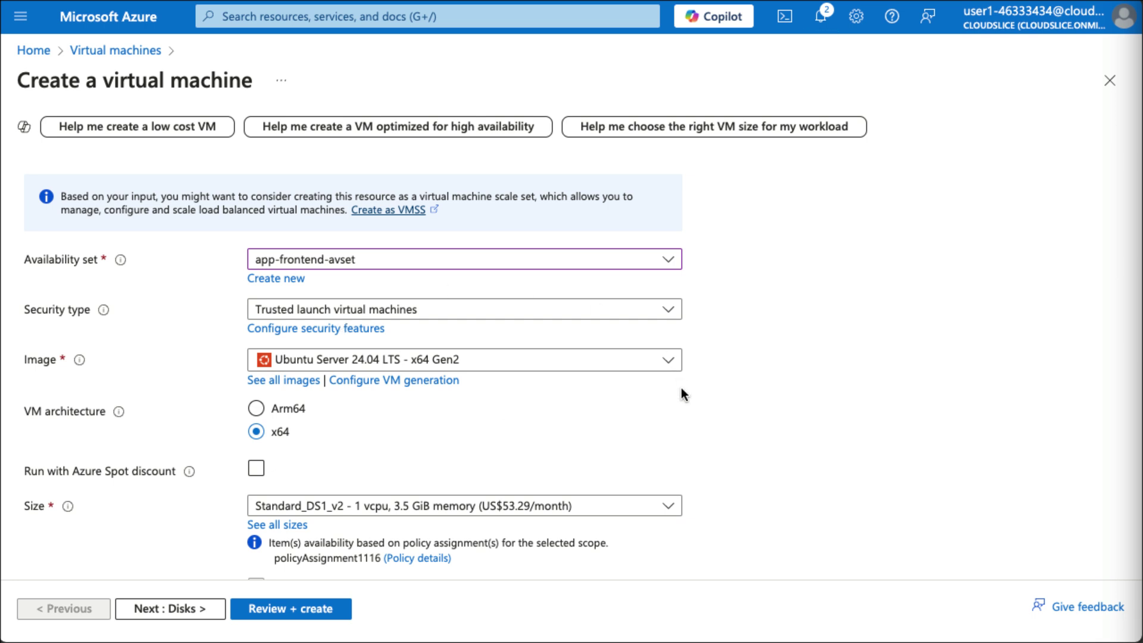
{"action": "scroll", "coordinate": [619, 445], "scroll_direction": "down", "scroll_amount": 2}
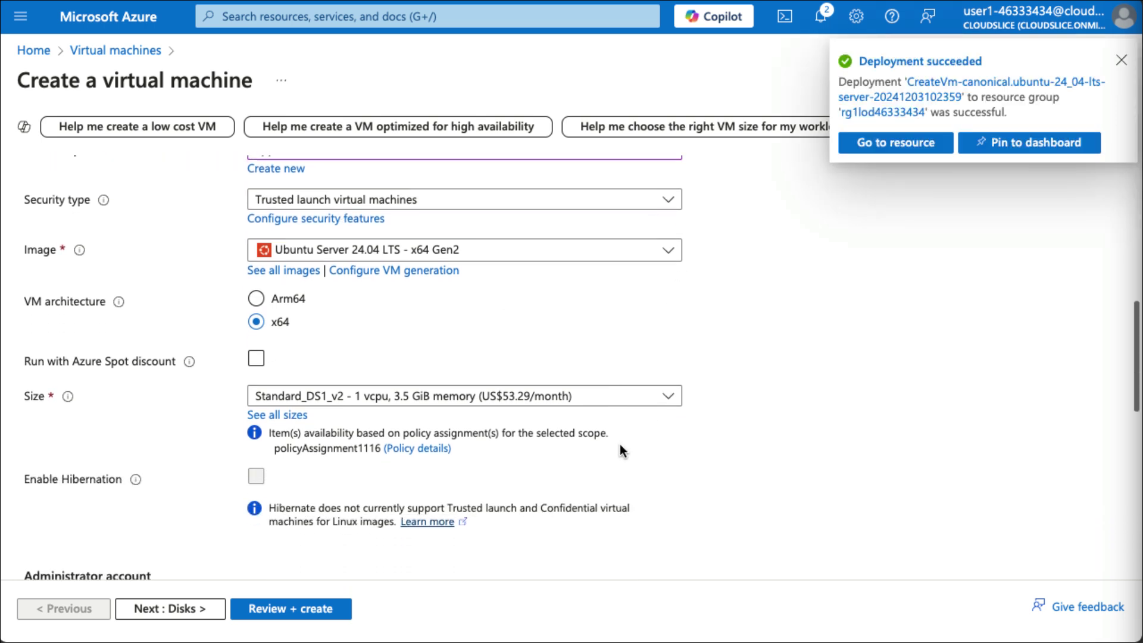
{"action": "scroll", "coordinate": [619, 446], "scroll_direction": "down", "scroll_amount": 5}
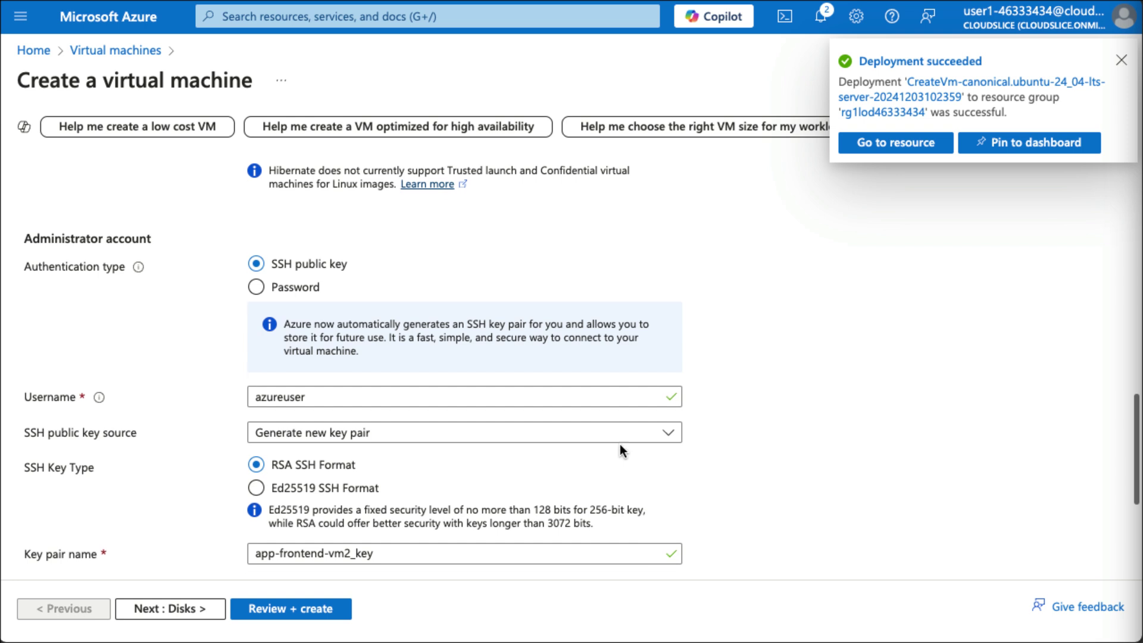
{"action": "scroll", "coordinate": [620, 444], "scroll_direction": "down", "scroll_amount": 1}
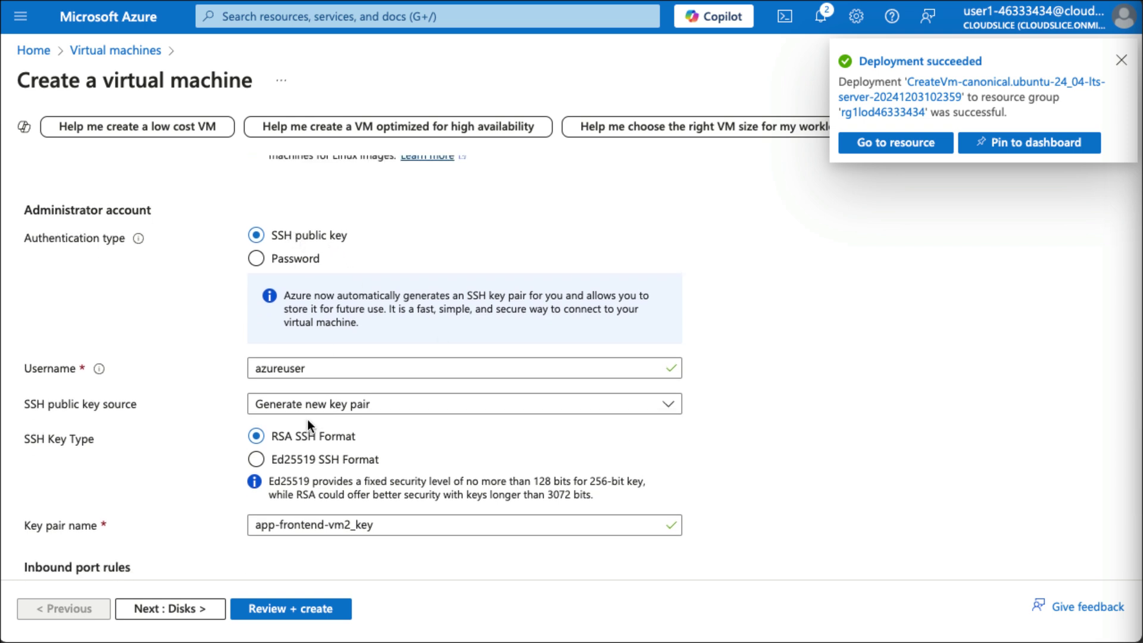
{"action": "left_click", "coordinate": [327, 405]}
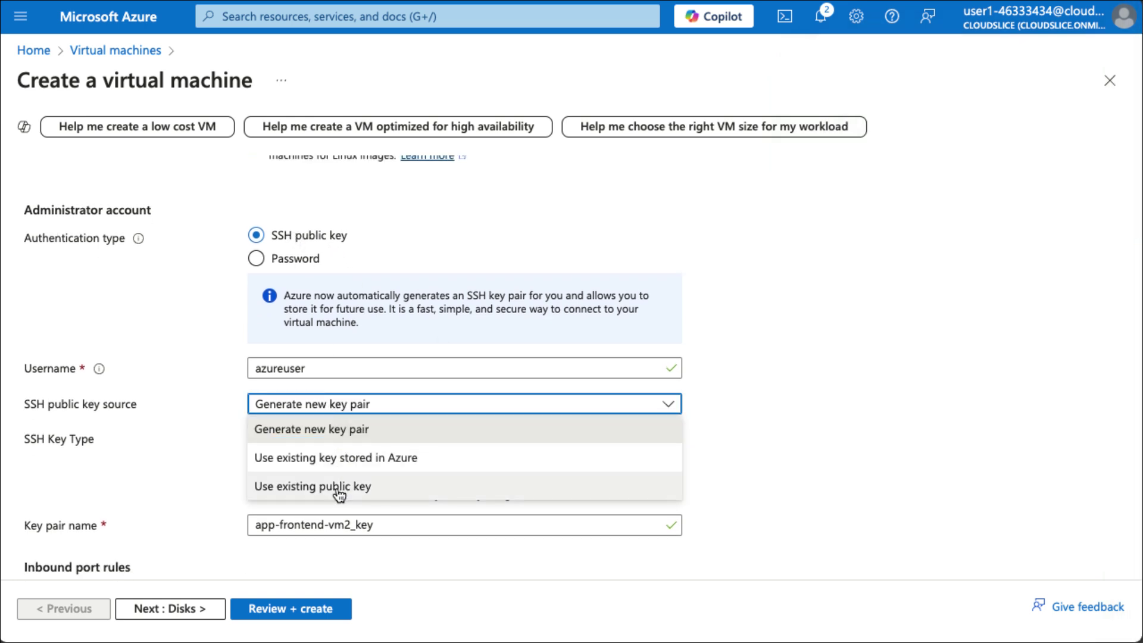
{"action": "left_click", "coordinate": [338, 494]}
{"action": "left_click", "coordinate": [324, 518]}
{"action": "key", "text": "ctrl+v"}
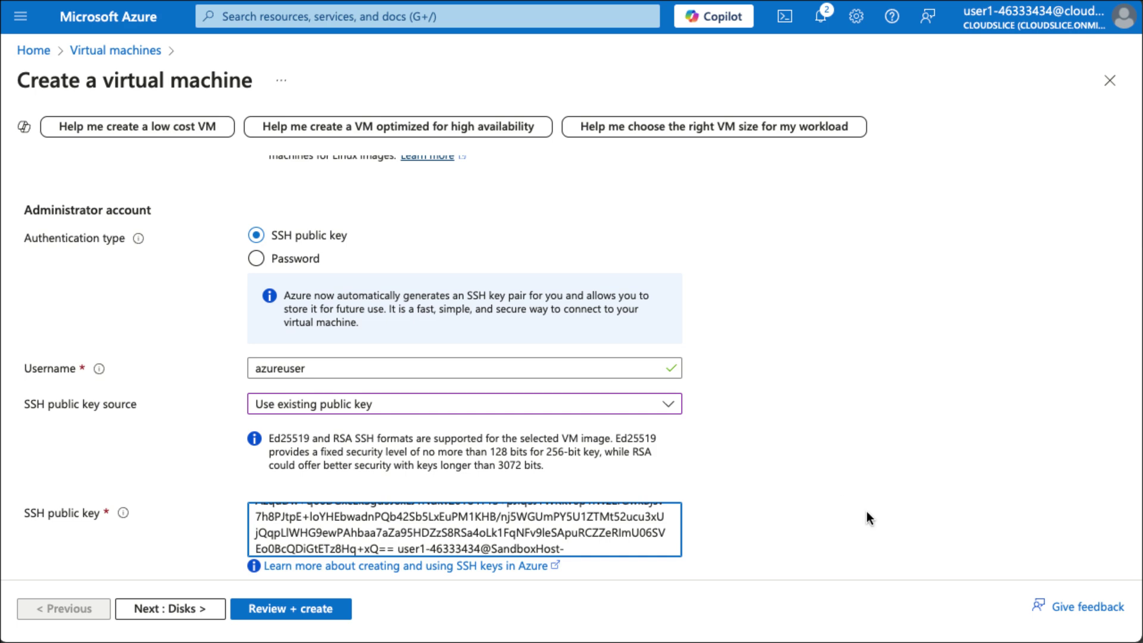
Step: Disable boot diagnostics in the monitoring options, then review and create app-frontend-vm2
{"action": "scroll", "coordinate": [873, 516], "scroll_direction": "down", "scroll_amount": 5}
{"action": "scroll", "coordinate": [736, 415], "scroll_direction": "up", "scroll_amount": 15}
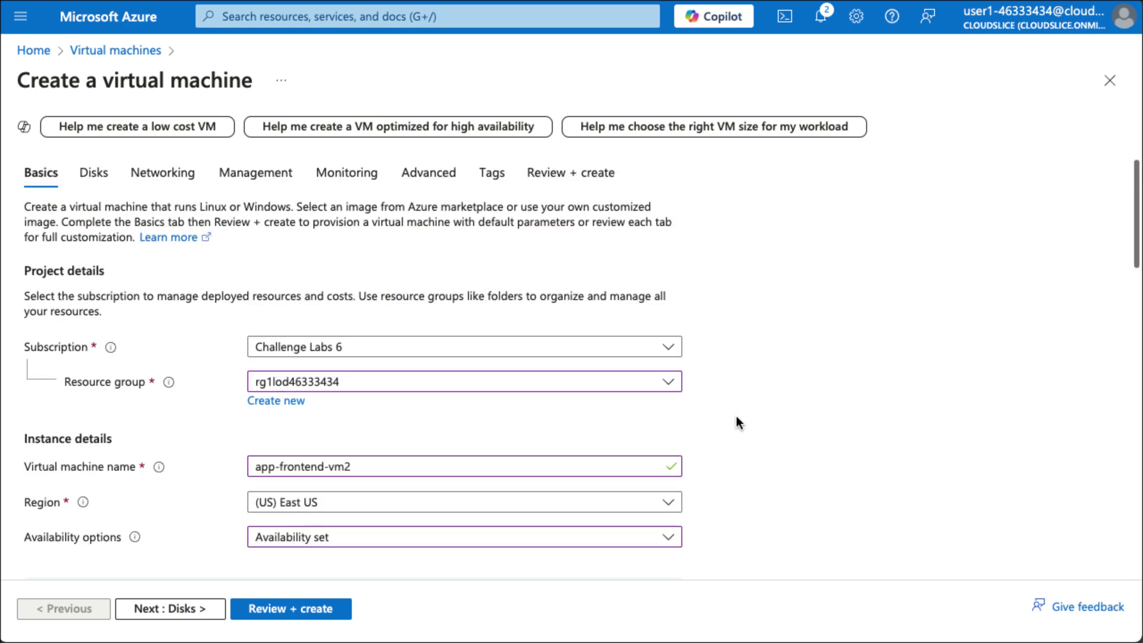
{"action": "left_click", "coordinate": [359, 173]}
{"action": "left_click", "coordinate": [258, 383]}
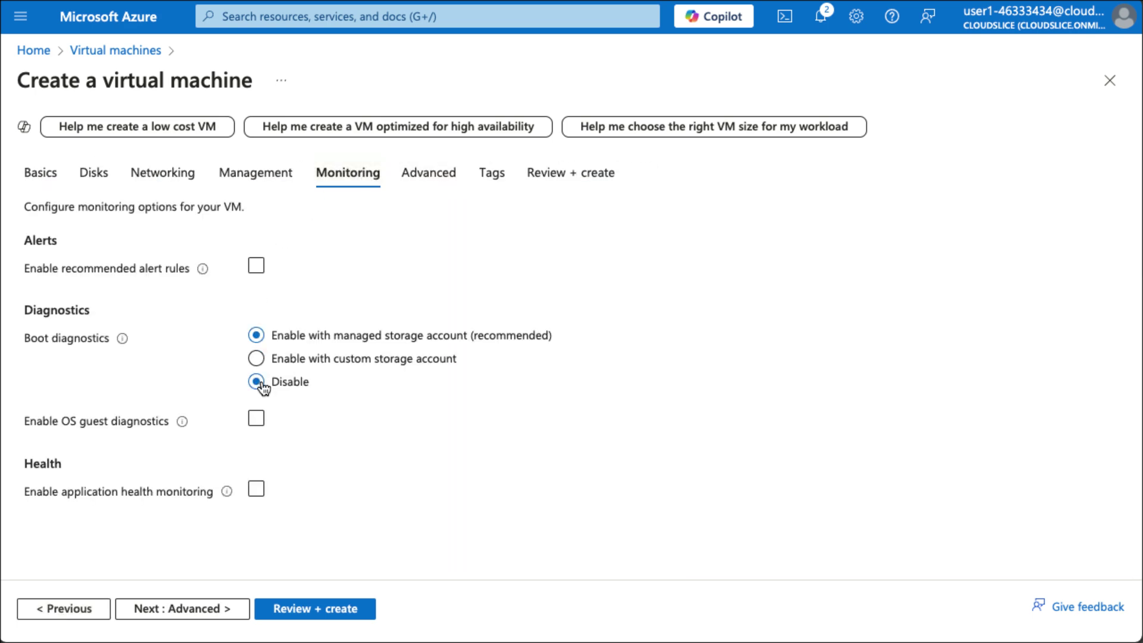
{"action": "left_click", "coordinate": [333, 608]}
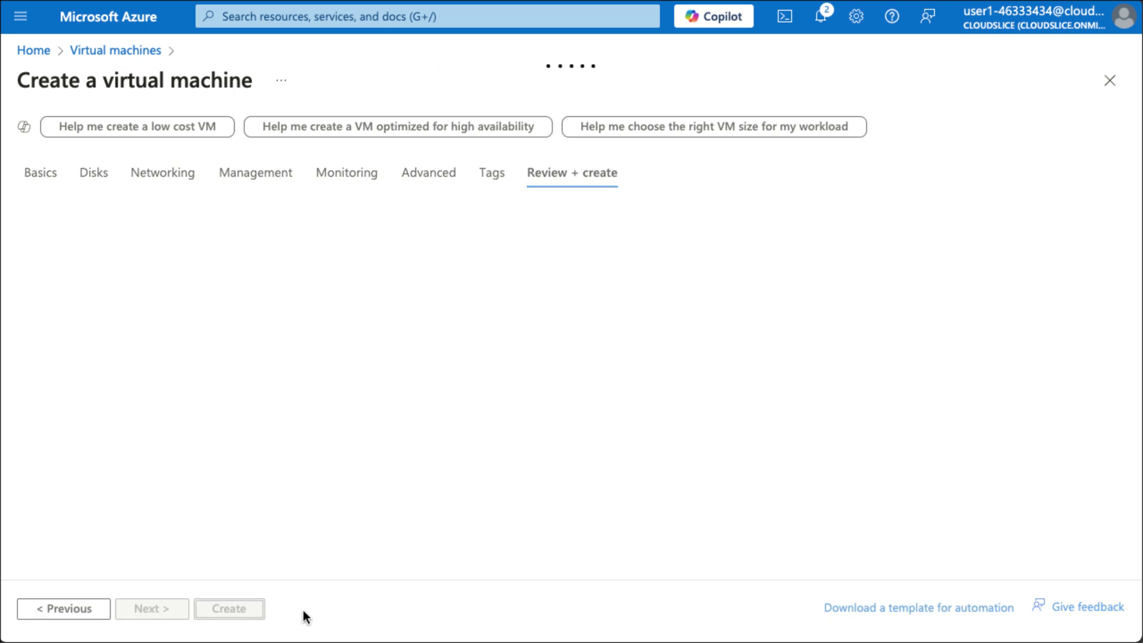
{"action": "left_click", "coordinate": [229, 608]}
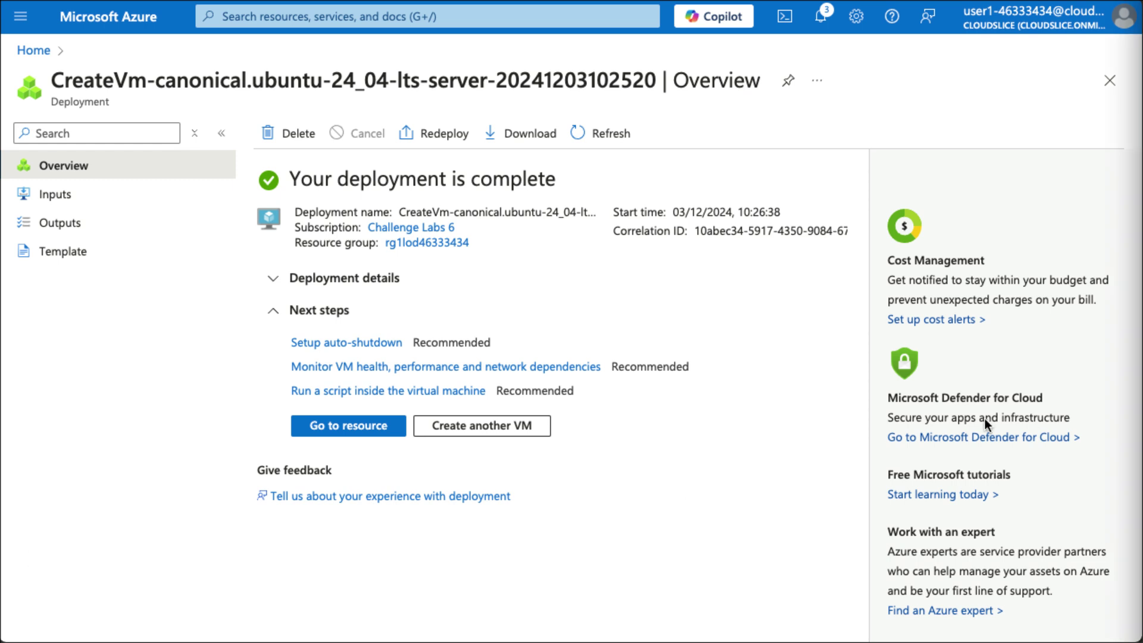
Step: Open the overview of the app-frontend-avset availability set and dismiss the service menu tip to examine its virtual machines
{"action": "left_click", "coordinate": [342, 18]}
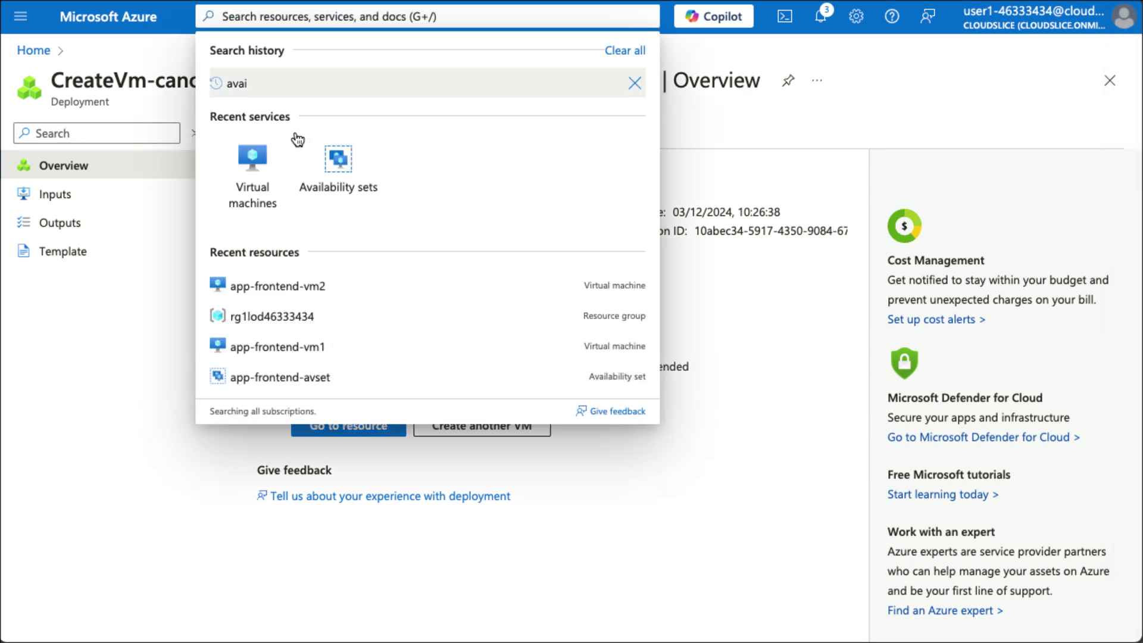
{"action": "left_click", "coordinate": [298, 379]}
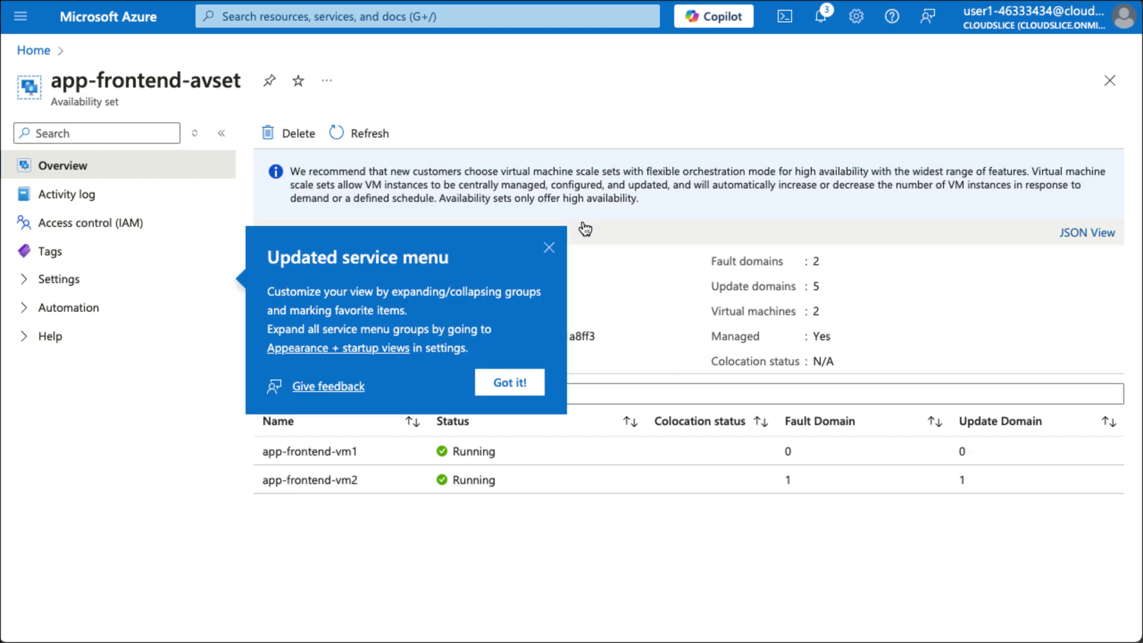
{"action": "left_click", "coordinate": [552, 245]}
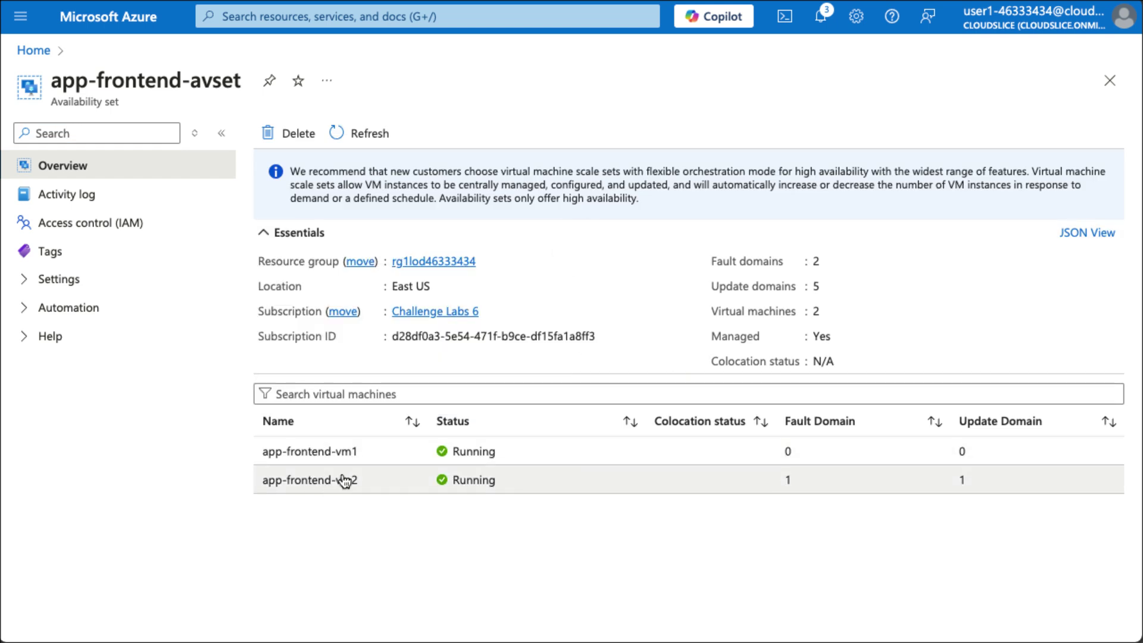